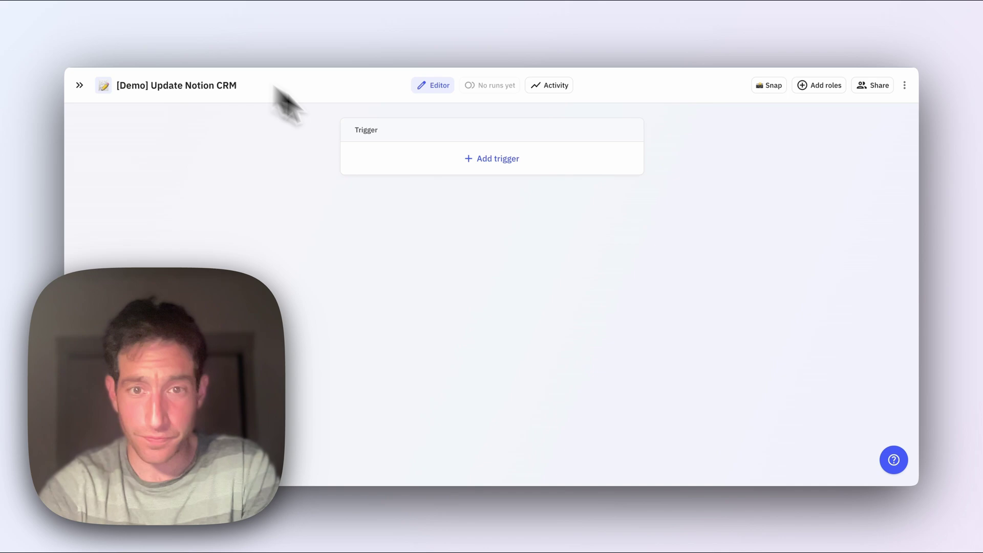
Add Gmail's 'Email received' trigger as step 1, found by searching 'email rec'.
left_click(480, 164)
type("email")
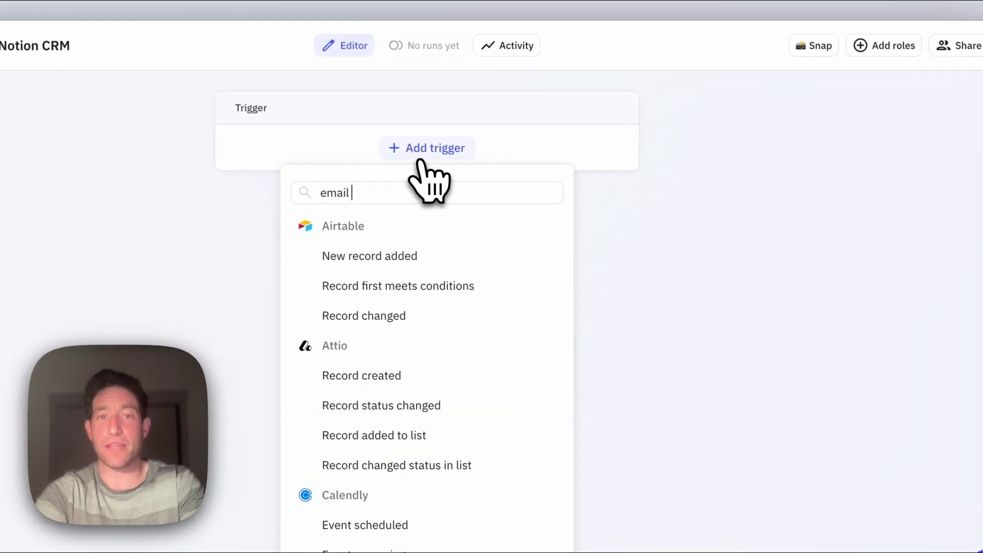
type(" rec")
key("Return")
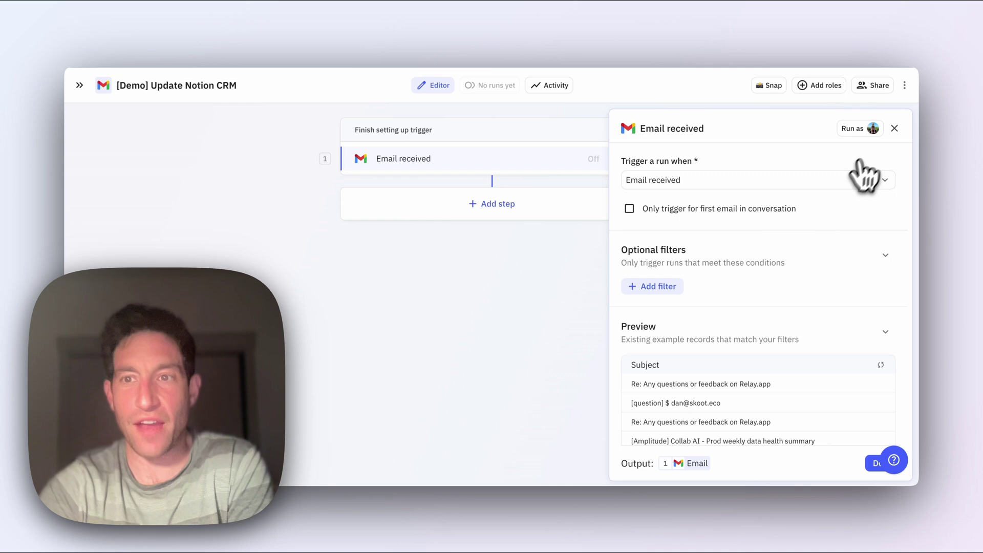
Add a Notion 'Find page(s)' step after the Gmail trigger.
left_click(894, 130)
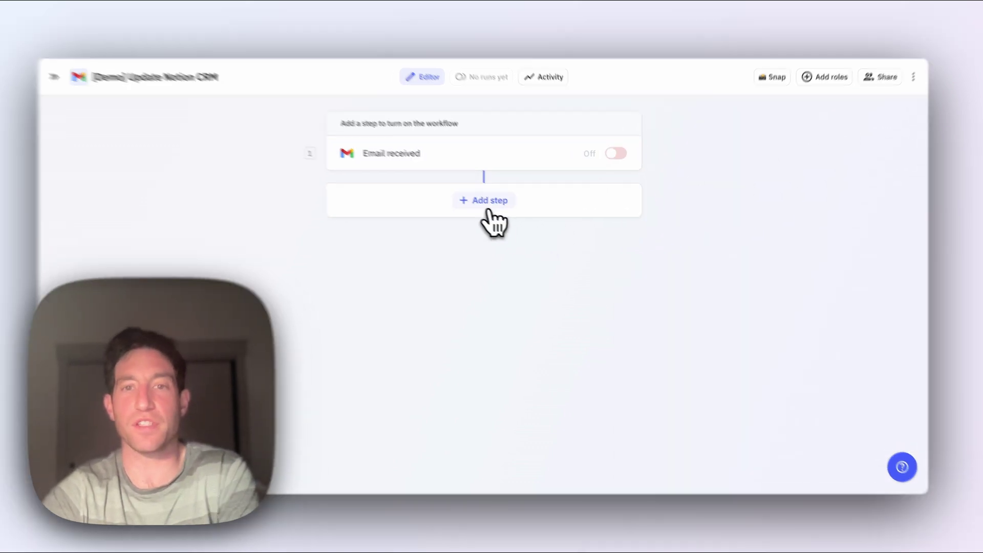
left_click(496, 211)
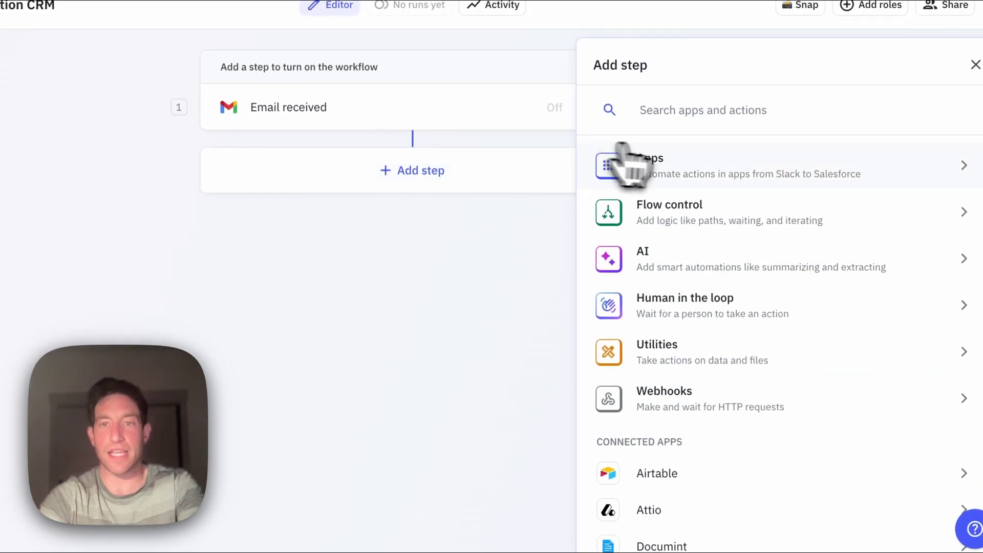
left_click(651, 164)
type("notion")
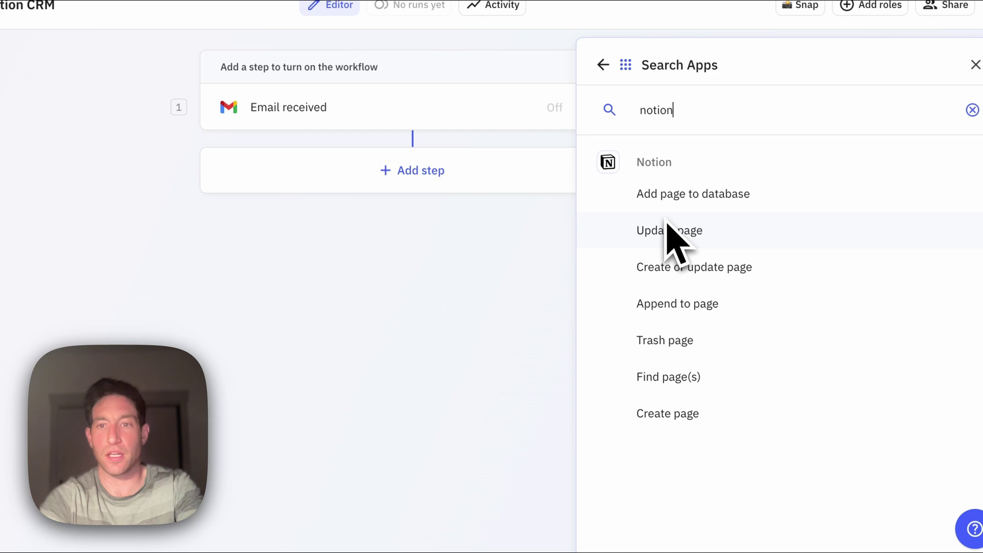
left_click(658, 374)
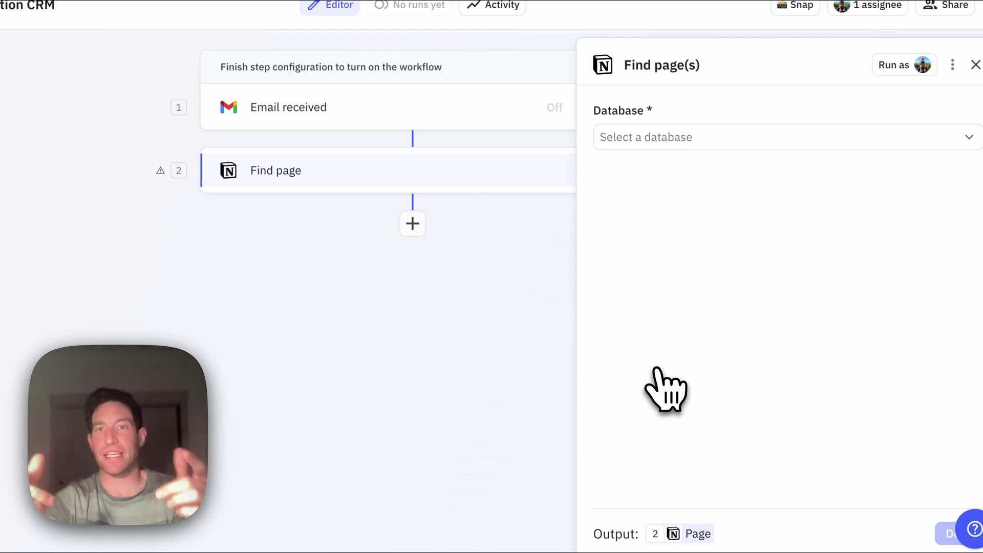
Search [Demo] Contacts for the first page whose Email is exactly the sender's From · Email.
left_click(682, 147)
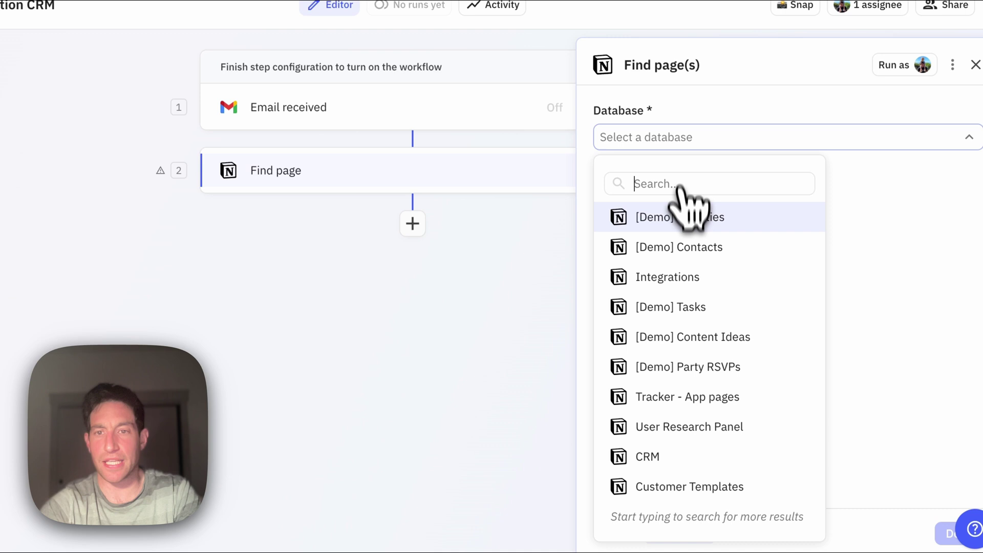
left_click(686, 247)
left_click(654, 200)
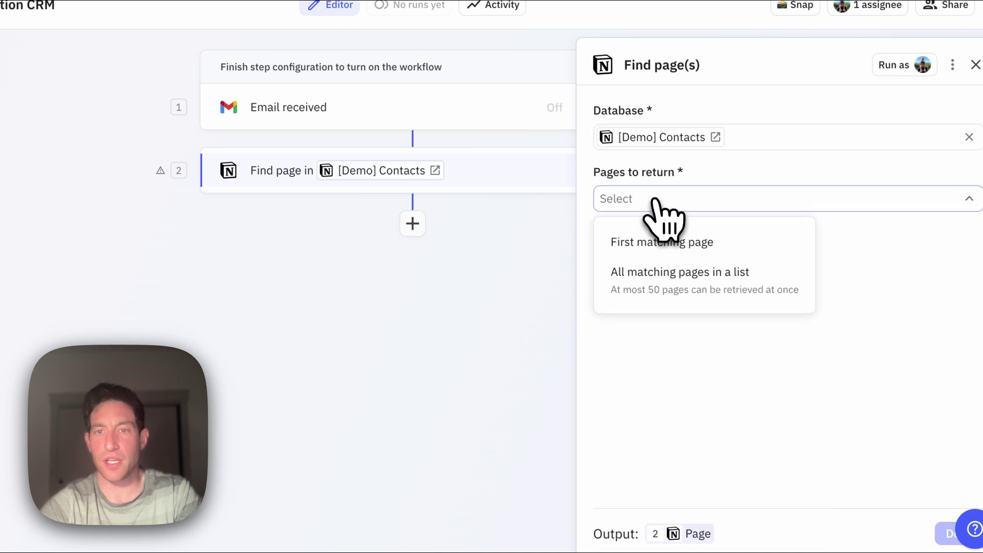
left_click(656, 245)
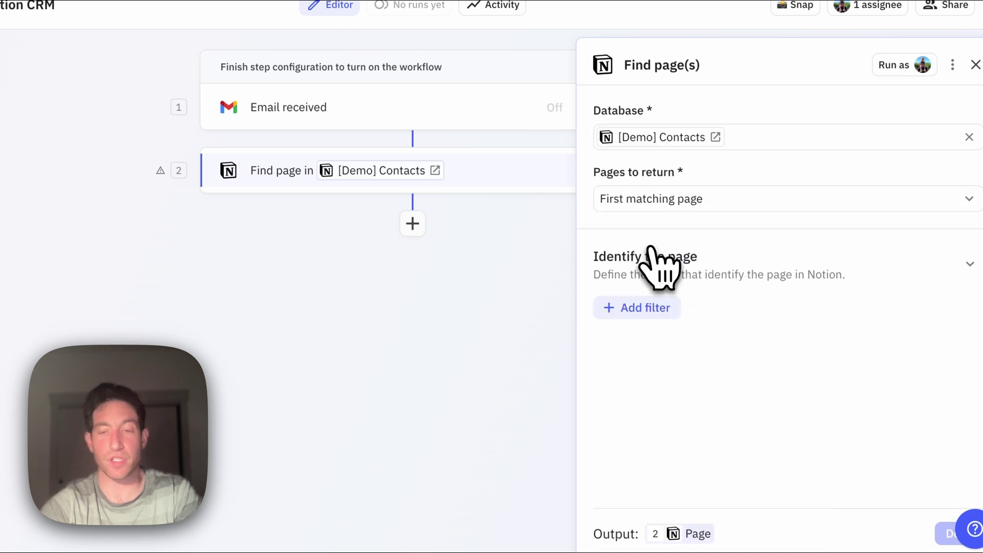
left_click(646, 310)
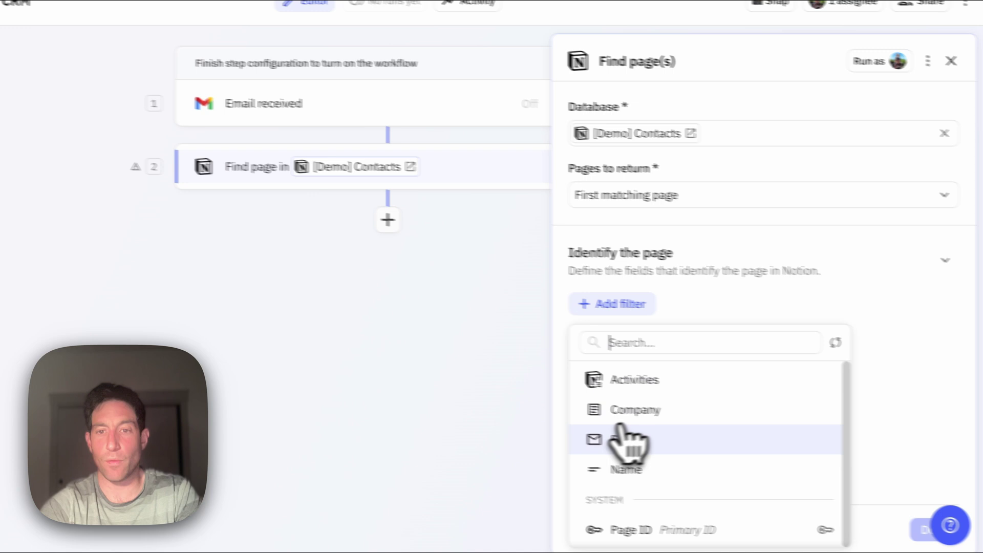
left_click(653, 444)
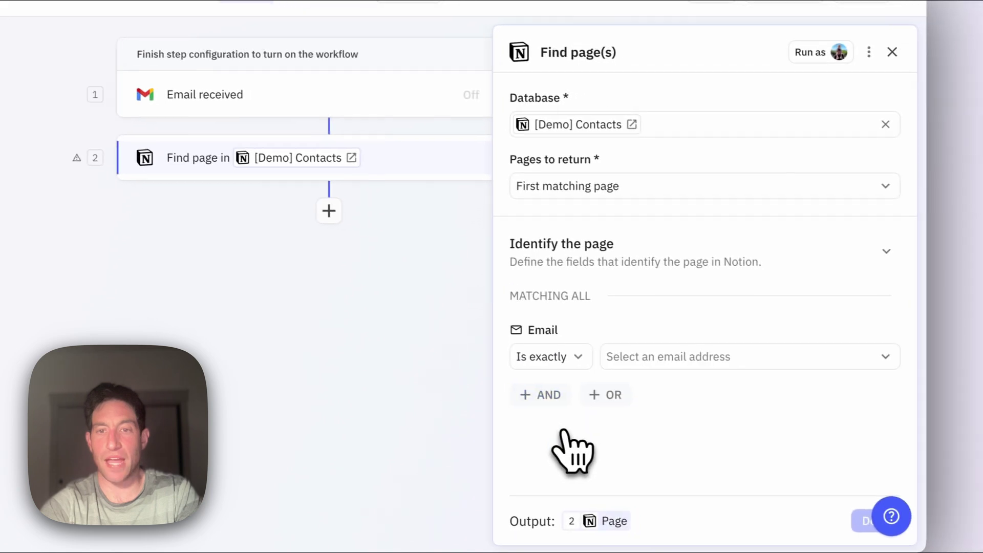
left_click(631, 362)
mouse_move(651, 430)
mouse_move(489, 320)
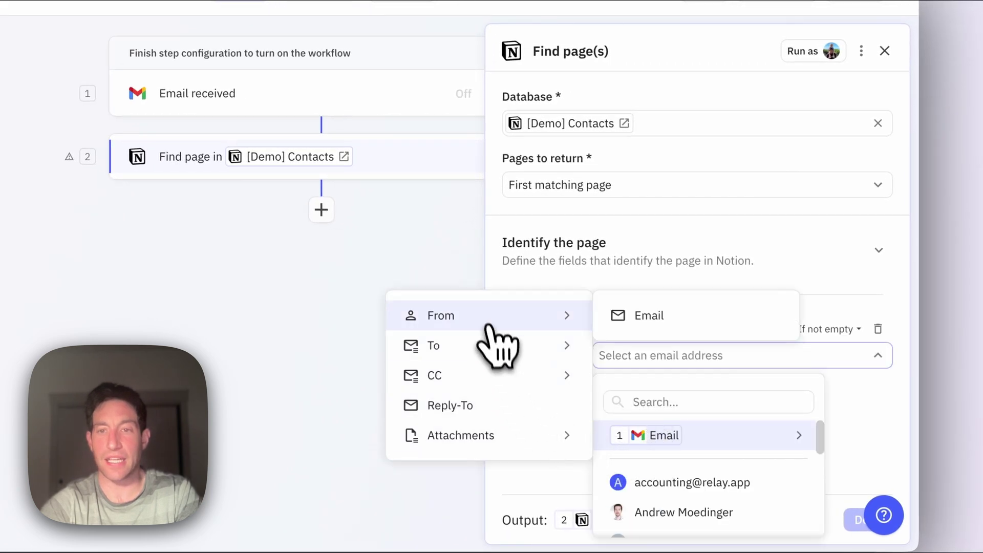
left_click(620, 317)
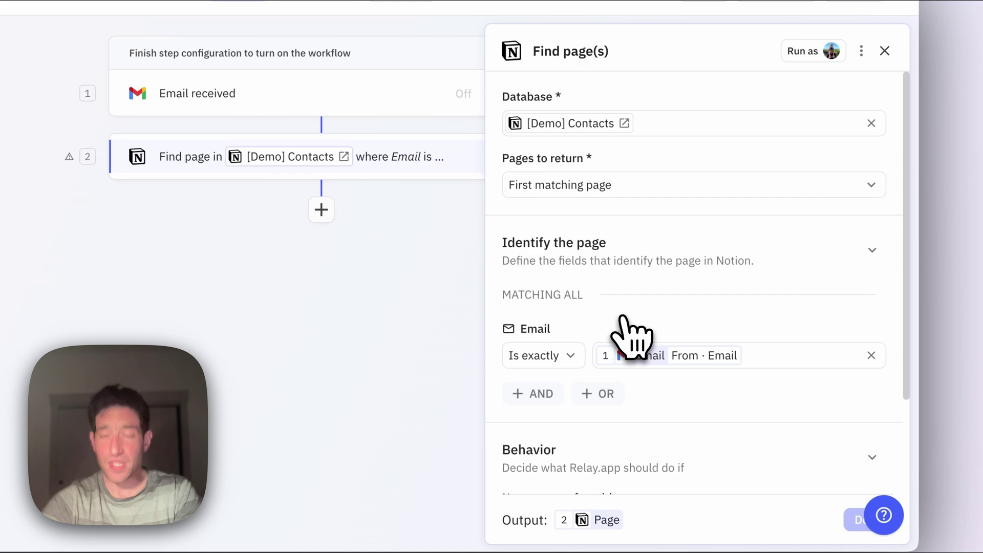
Set the find step's 'No pages found' option to Continue.
left_click(885, 51)
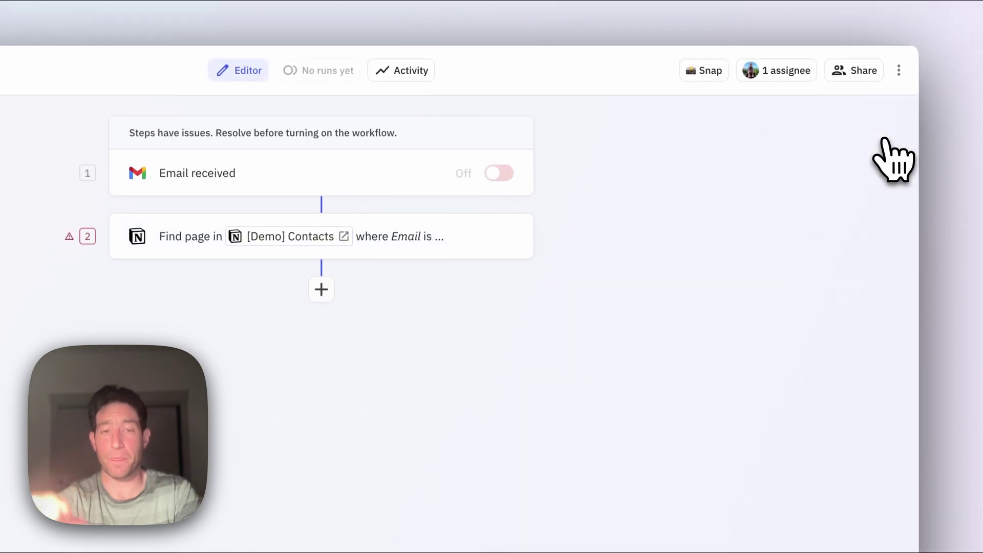
left_click(405, 241)
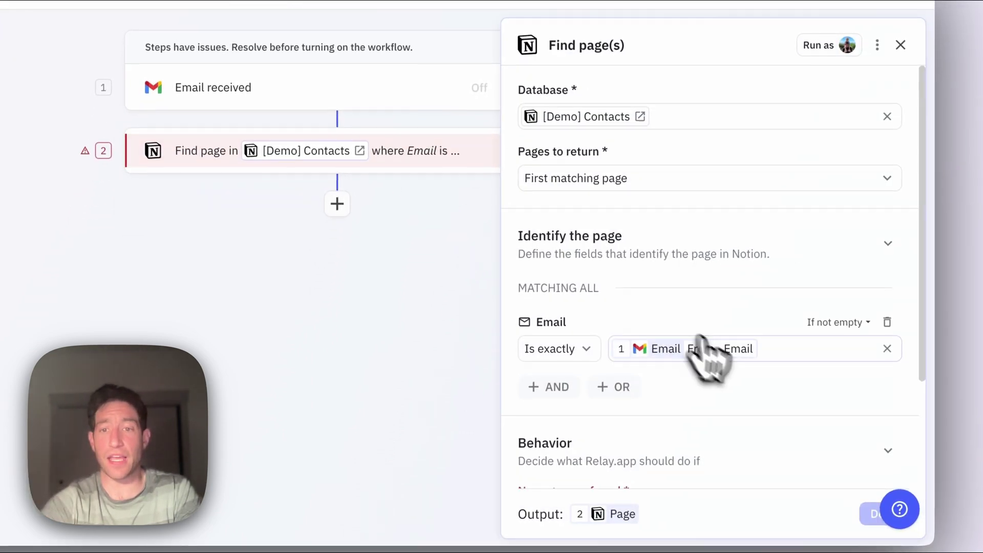
scroll(700, 338, "down", 3)
left_click(678, 376)
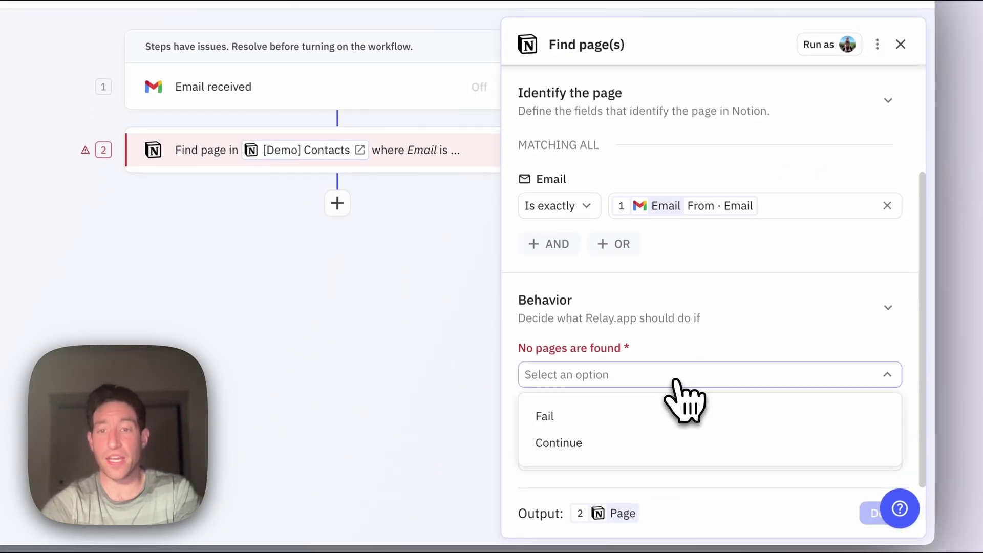
left_click(664, 441)
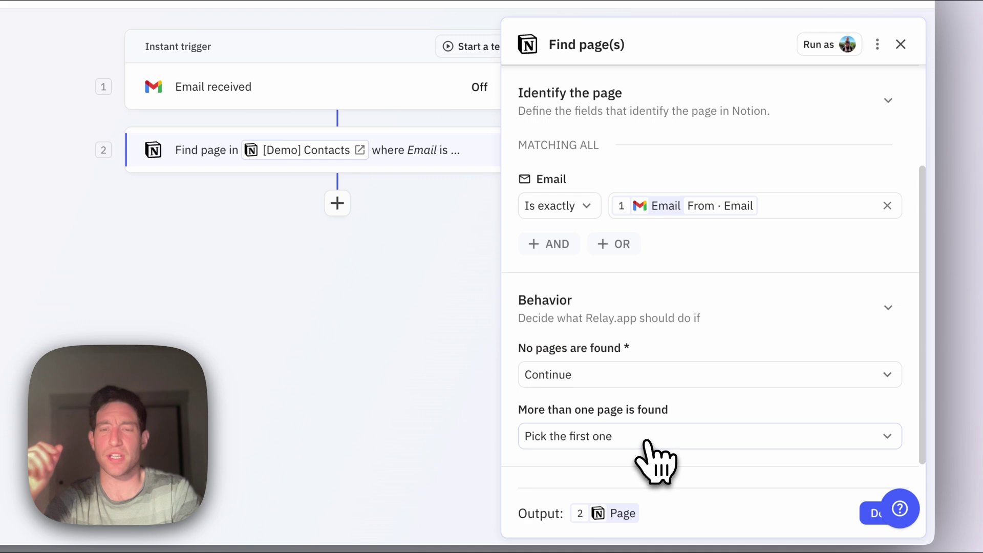
Split the workflow after the contact lookup into Contact Found and Contact Not Found paths.
left_click(901, 44)
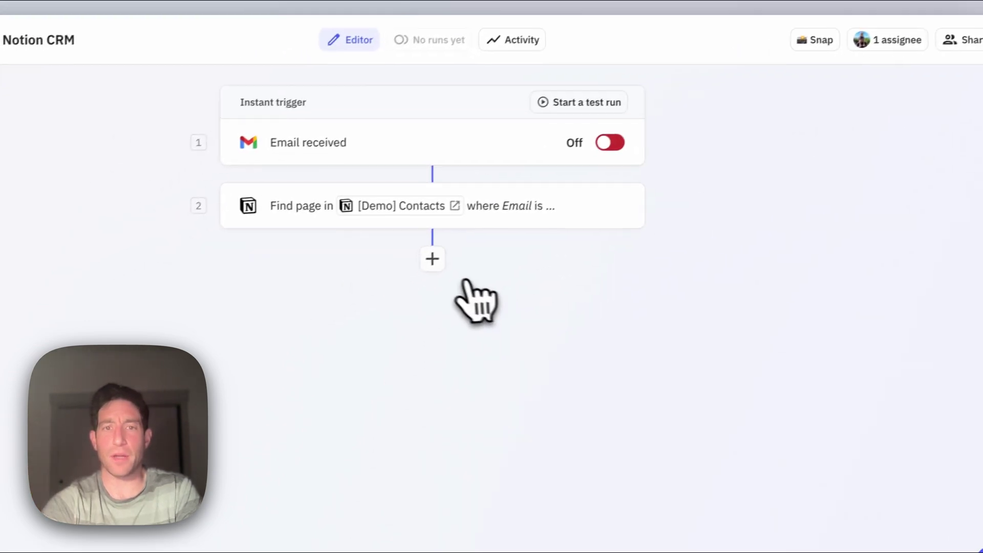
left_click(434, 259)
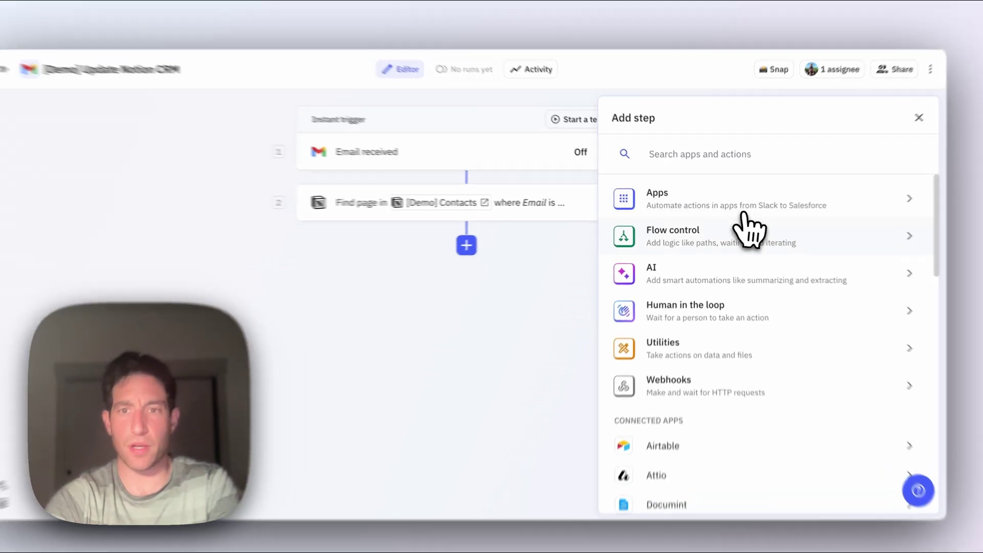
left_click(744, 227)
left_click(718, 221)
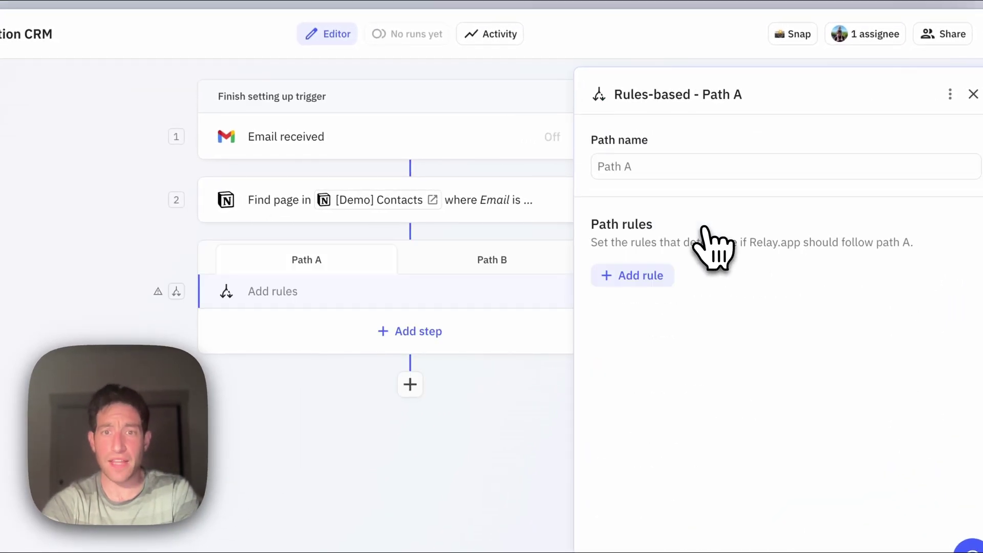
left_click(625, 168)
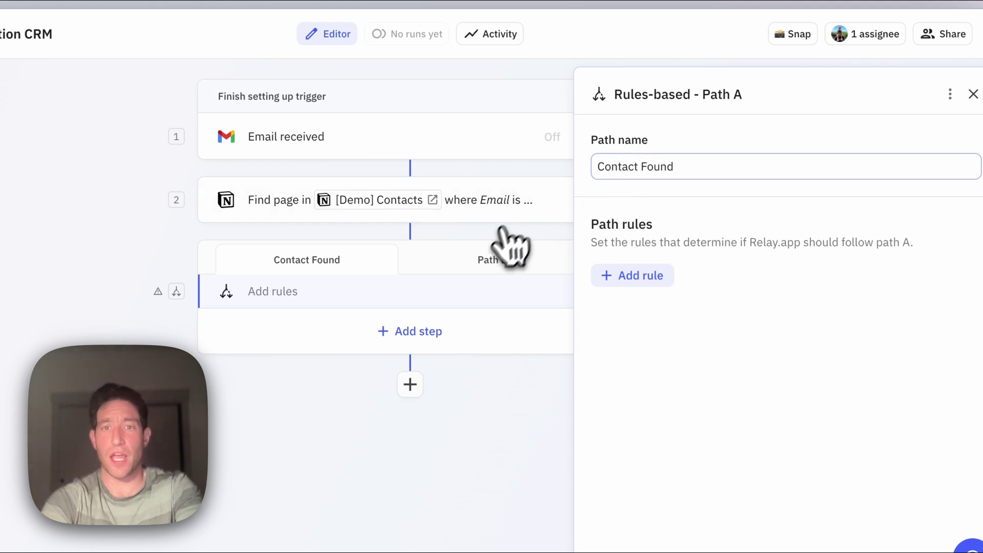
left_click(528, 259)
left_click(662, 163)
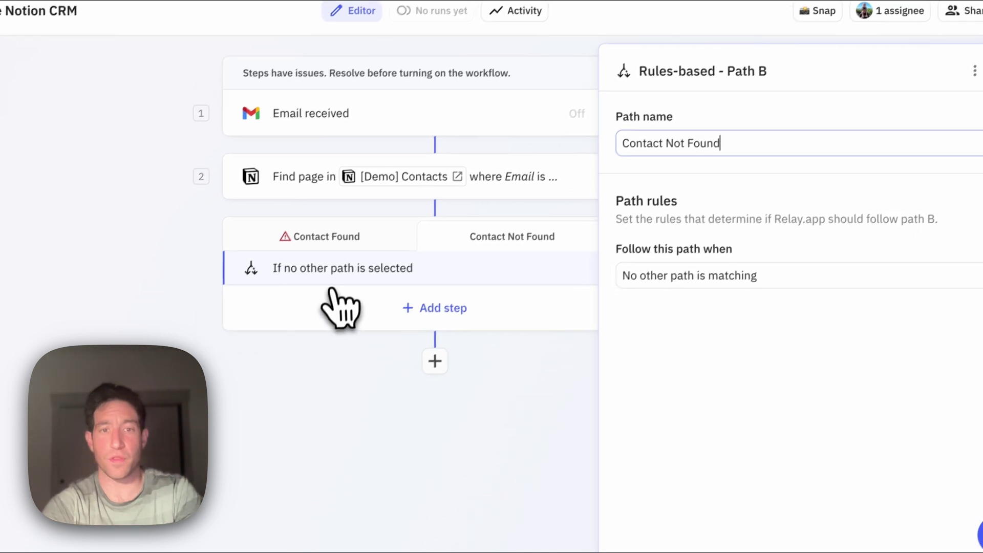
Add a rule so Contact Found runs only when step 2's Page was found.
left_click(284, 252)
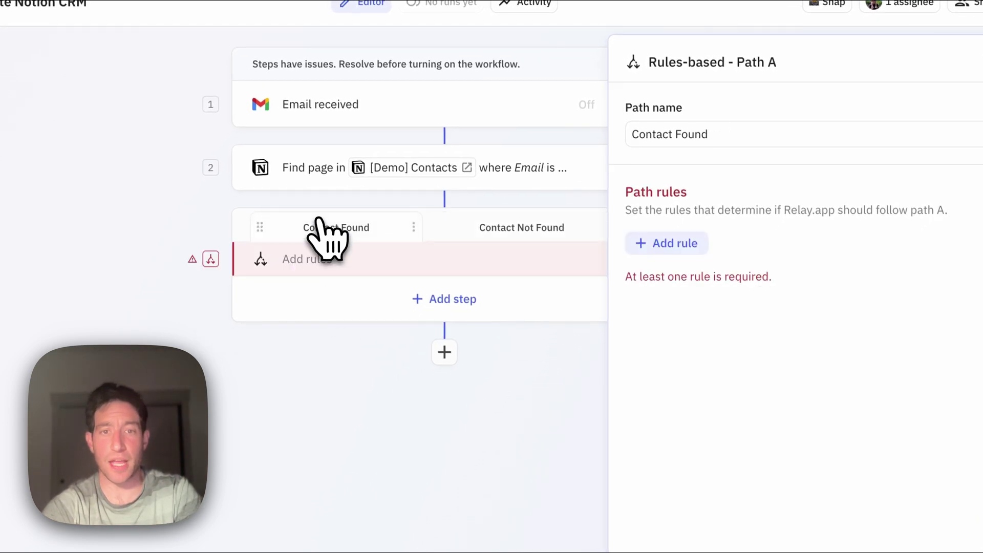
left_click(661, 245)
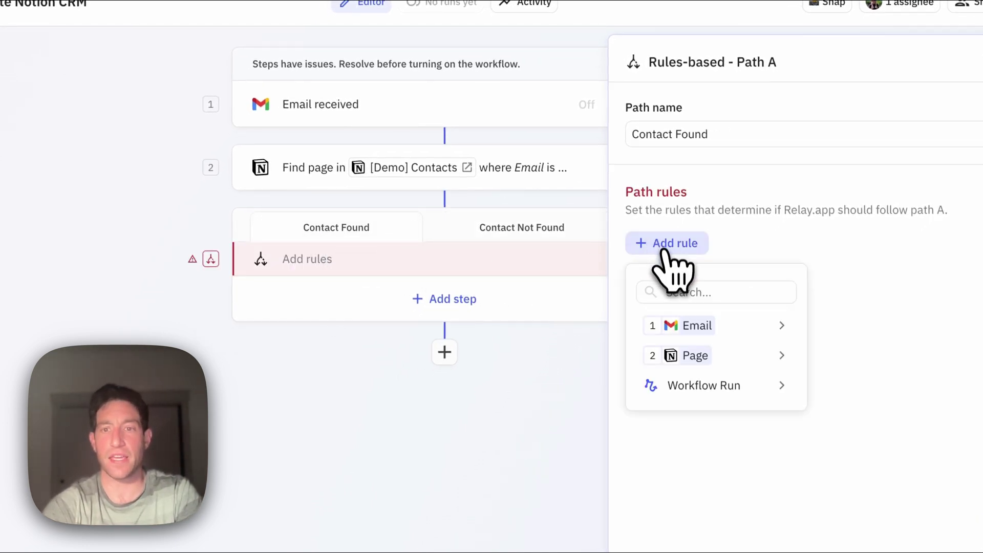
left_click(686, 356)
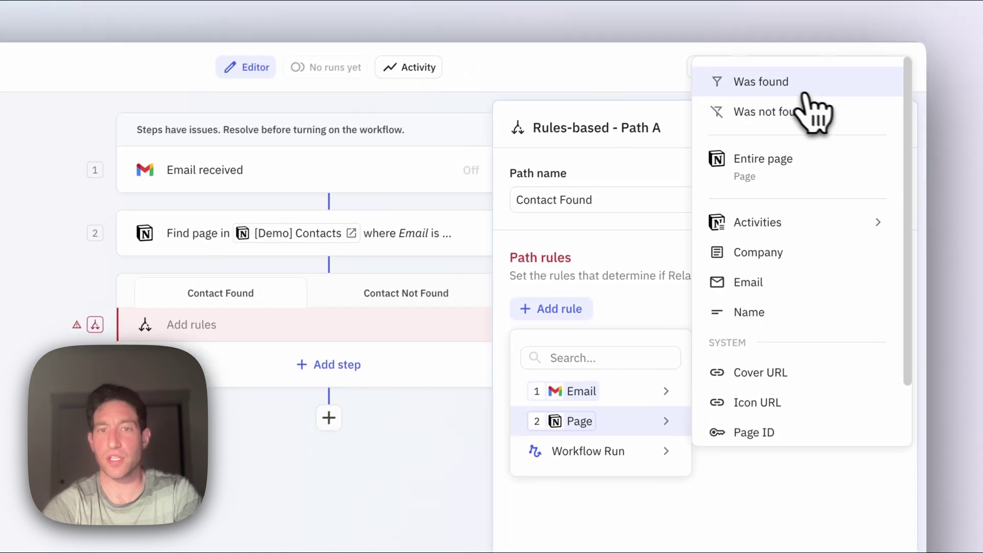
left_click(806, 97)
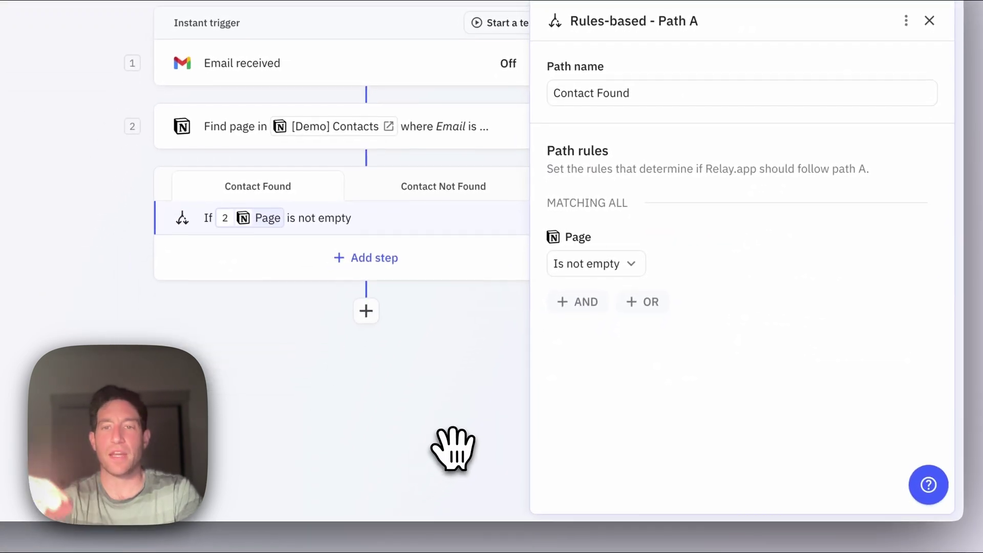
left_click(930, 21)
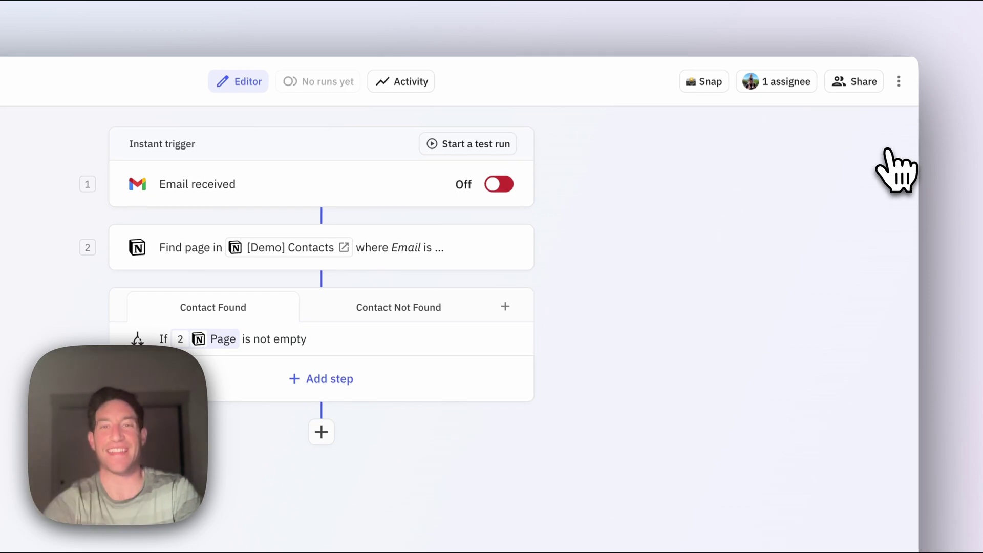
Add a Notion step to the Contact Found path that creates a page in [Demo] Activities.
left_click(328, 379)
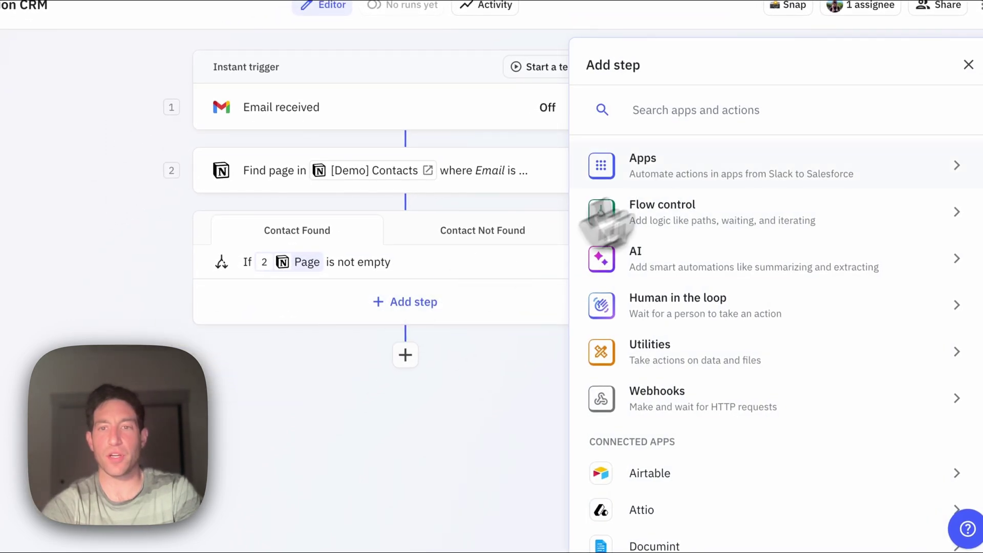
left_click(690, 166)
scroll(671, 369, "down", 2)
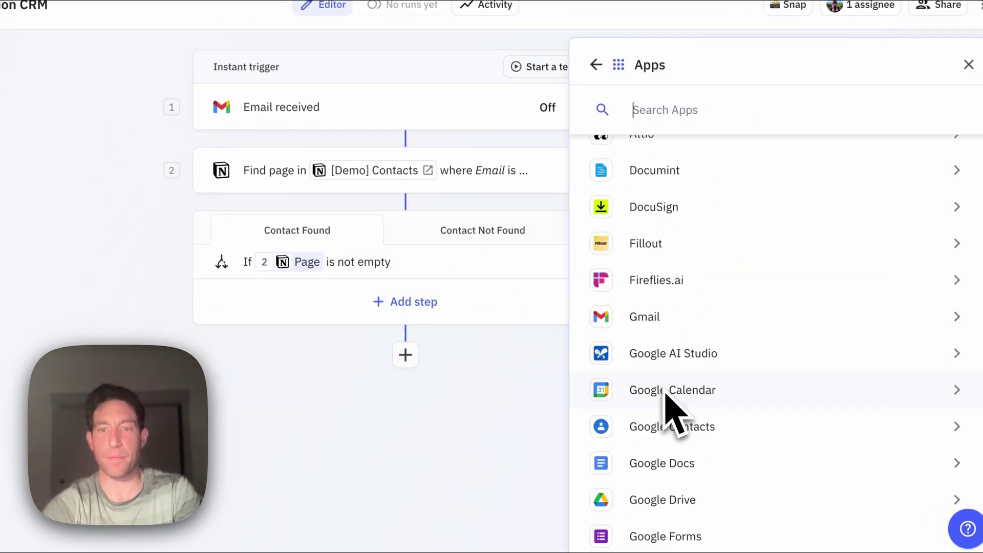
scroll(666, 399, "down", 10)
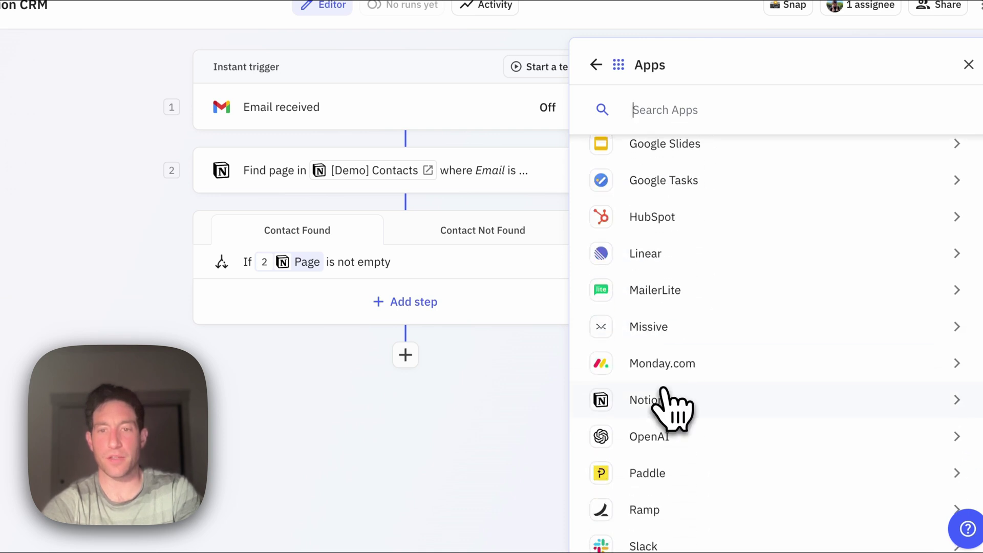
left_click(665, 400)
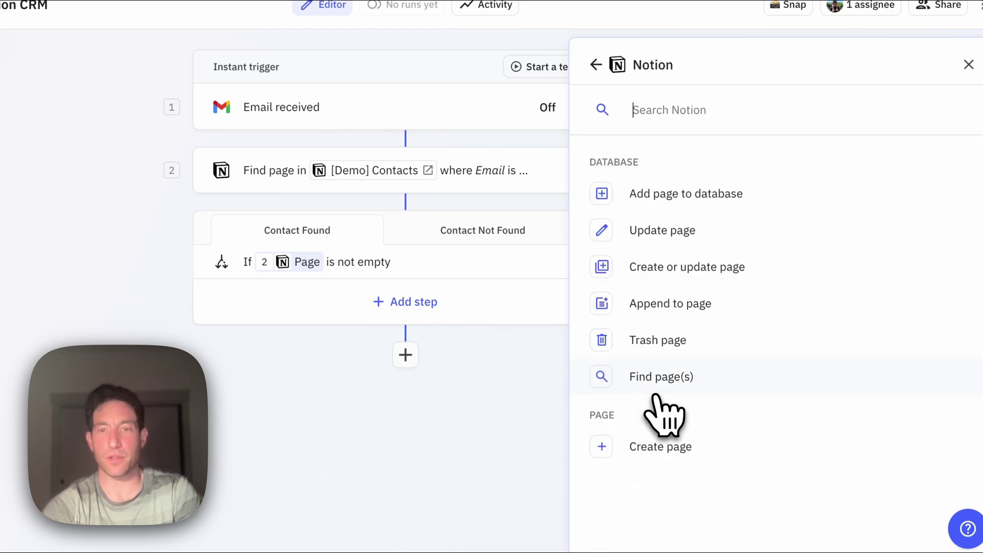
left_click(668, 198)
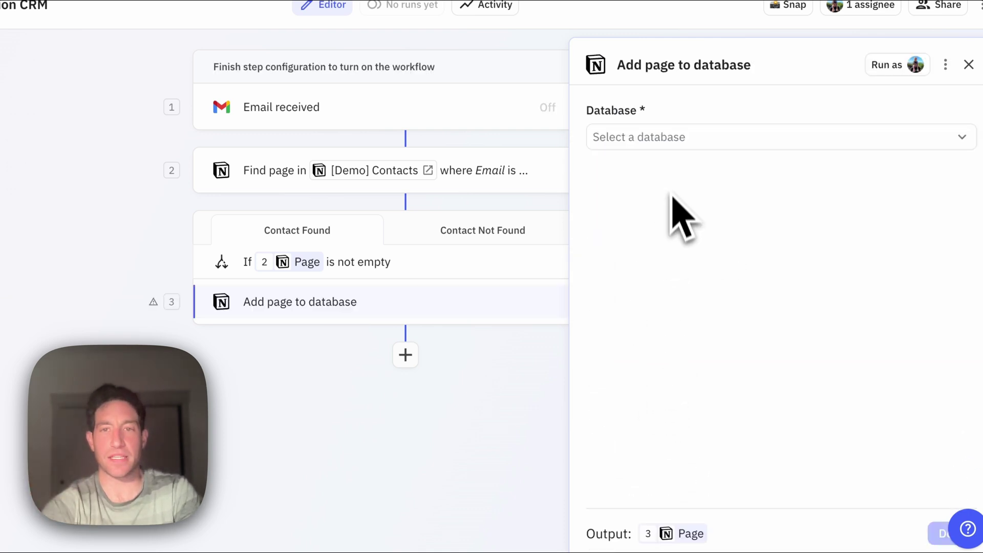
left_click(671, 137)
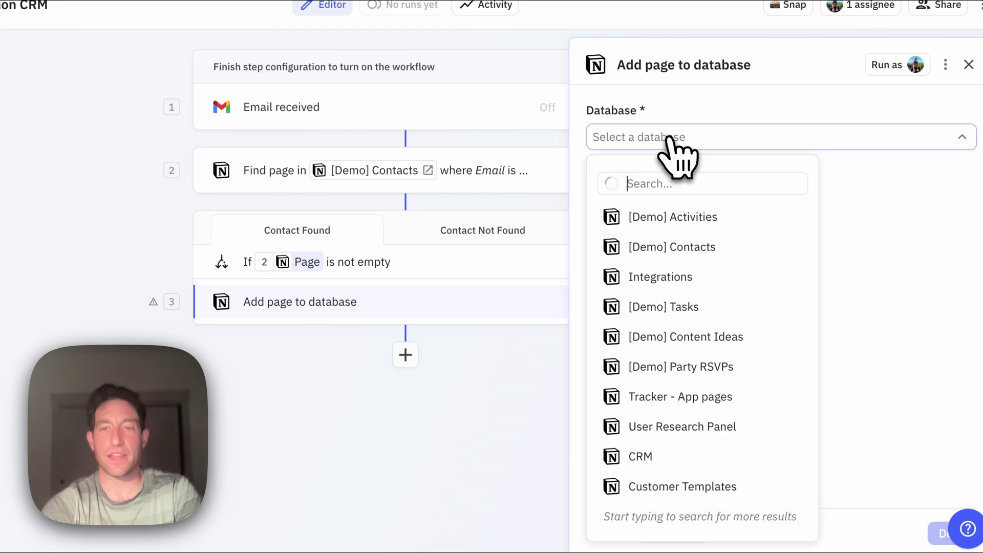
left_click(668, 217)
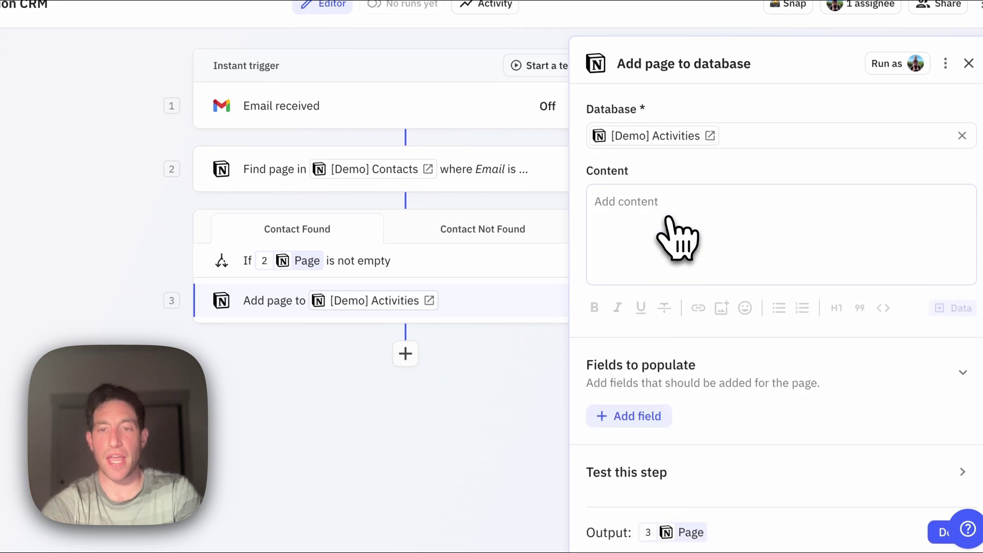
Link the new page's [Demo] Contacts relation to the contact page found in step 2.
left_click(627, 418)
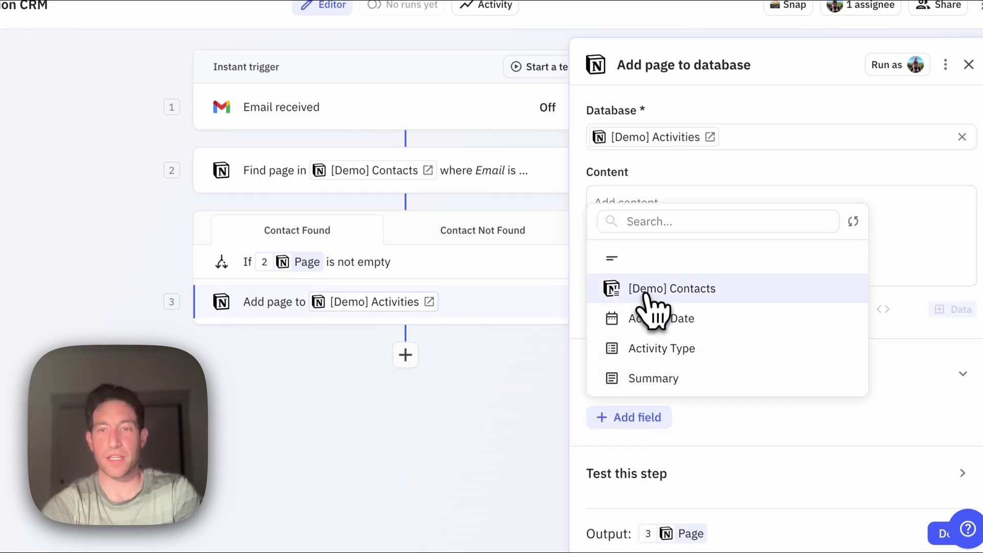
left_click(621, 290)
scroll(681, 400, "down", 1)
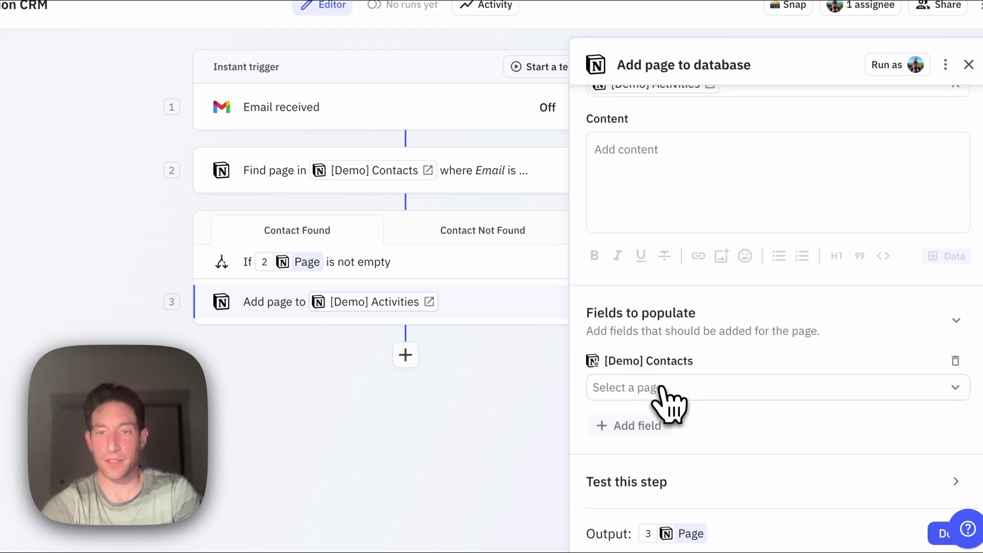
left_click(665, 397)
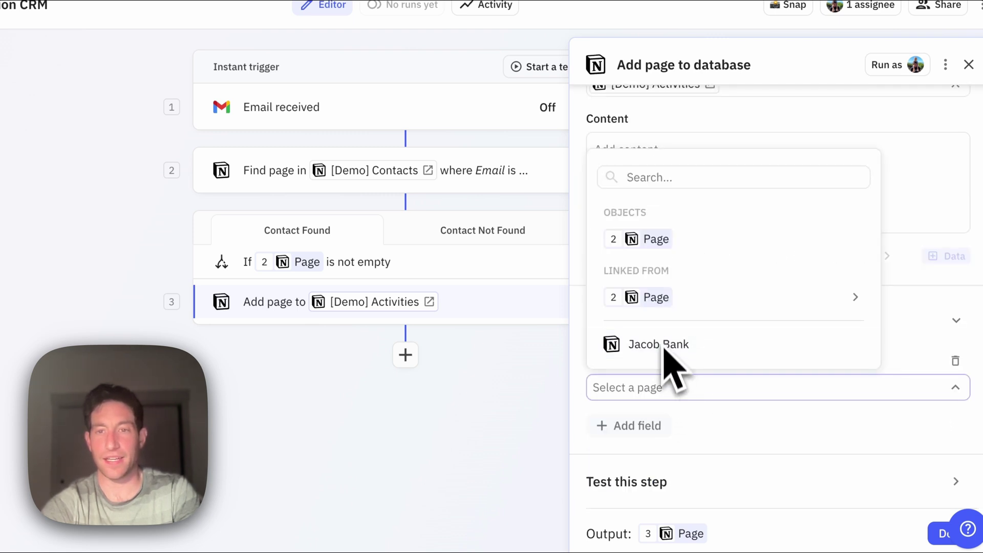
left_click(661, 240)
Set the Activity Date start to the incoming email's send time.
left_click(629, 427)
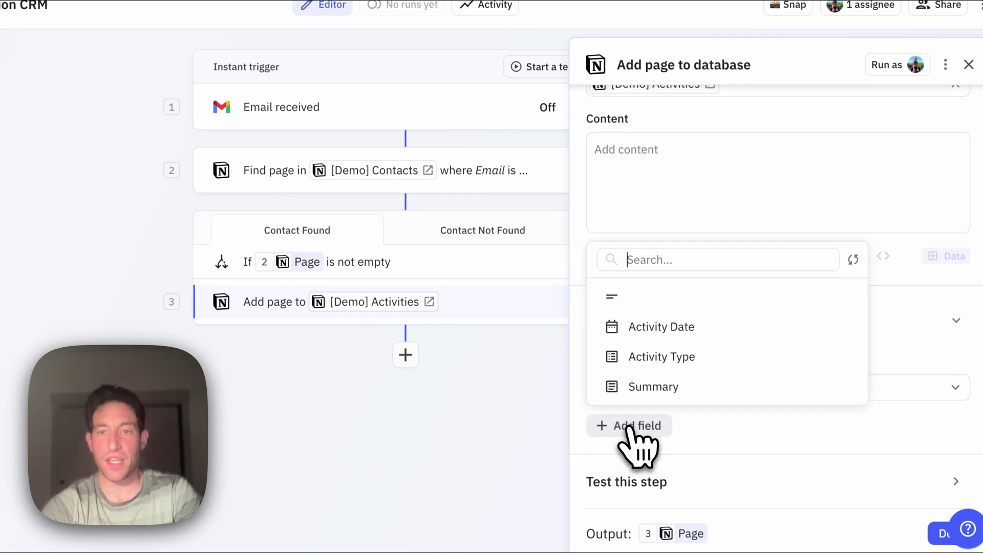
left_click(658, 333)
left_click(694, 370)
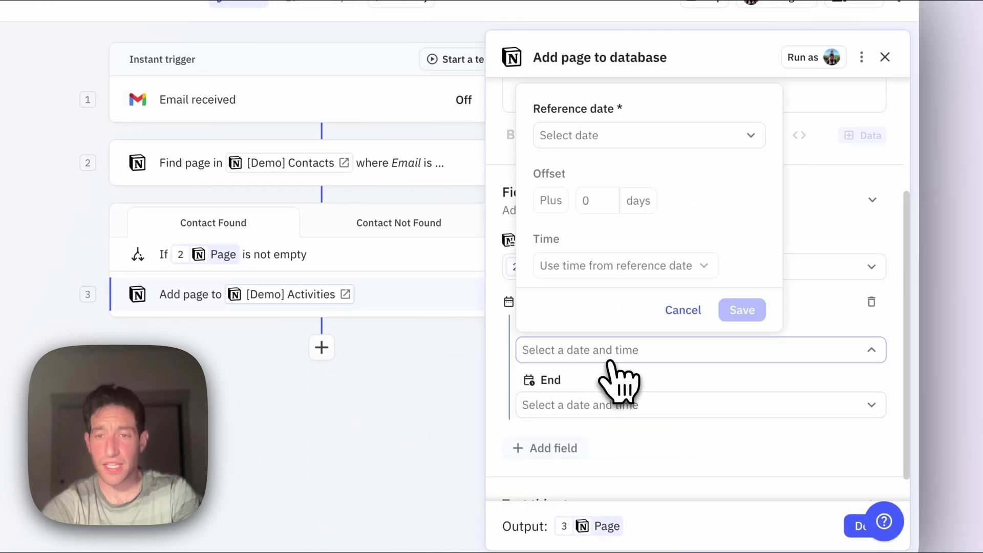
left_click(646, 137)
mouse_move(616, 206)
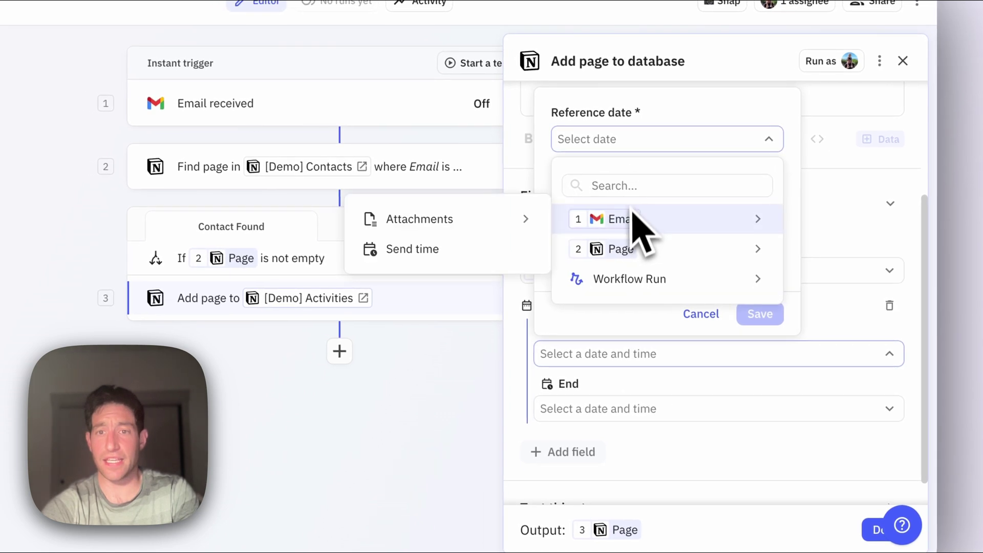
left_click(458, 249)
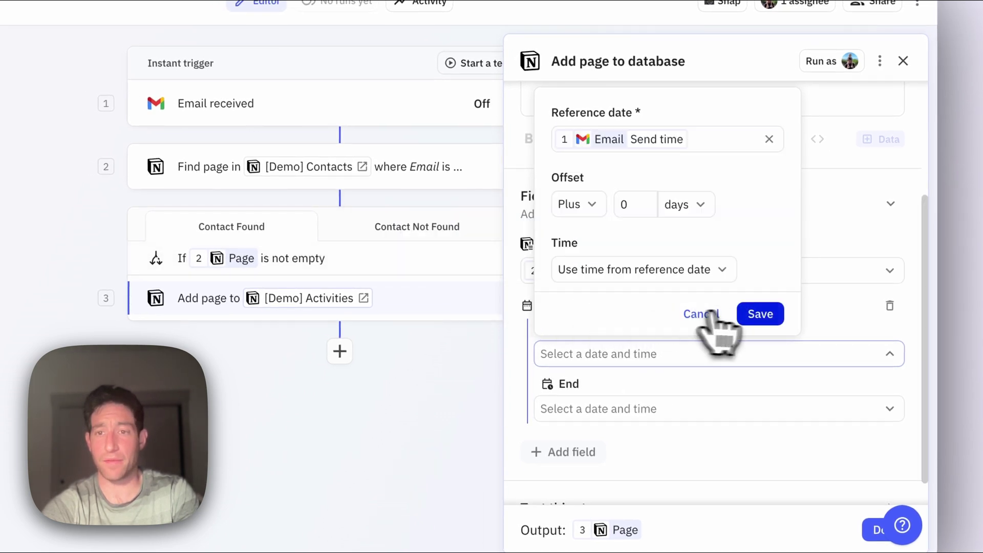
left_click(761, 314)
Set the Activity Type property to Email.
scroll(665, 399, "down", 1)
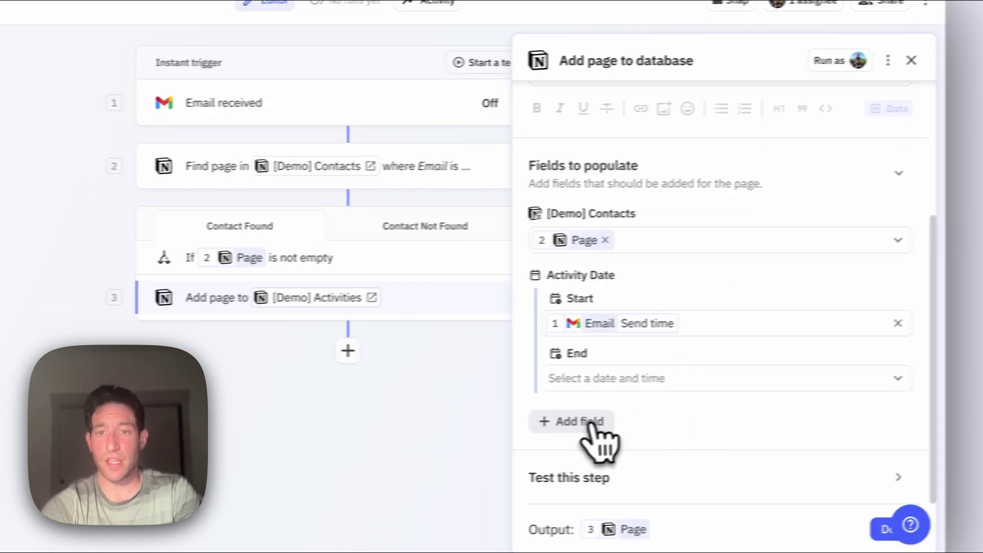
left_click(590, 421)
left_click(588, 351)
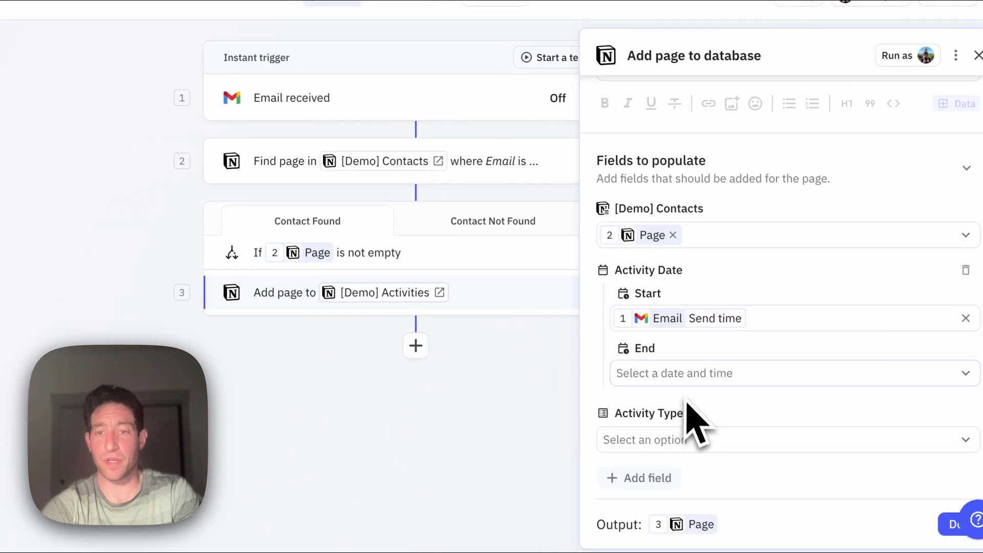
left_click(671, 439)
left_click(659, 354)
Add a Summary property to the Activities page, ready to enter its text.
scroll(659, 353, "down", 1)
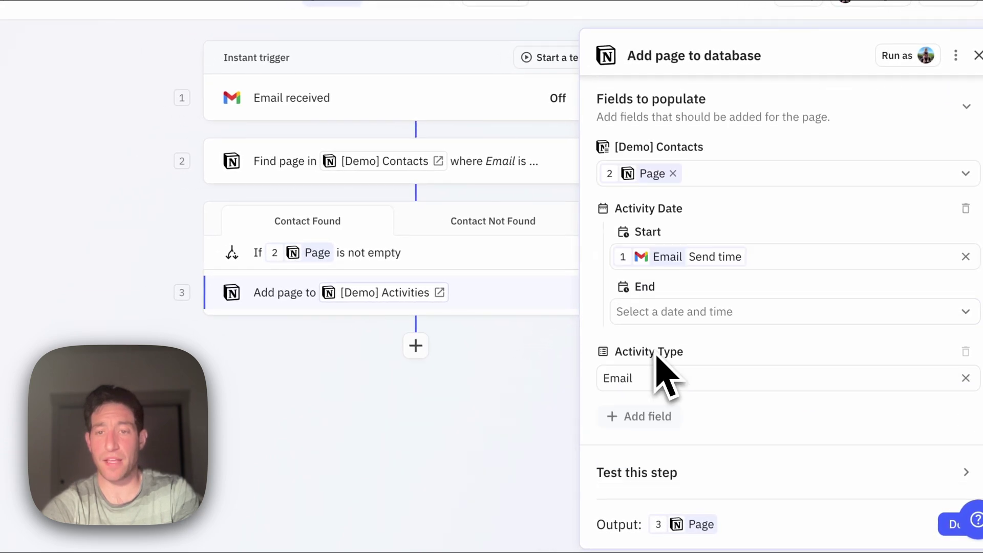
left_click(635, 417)
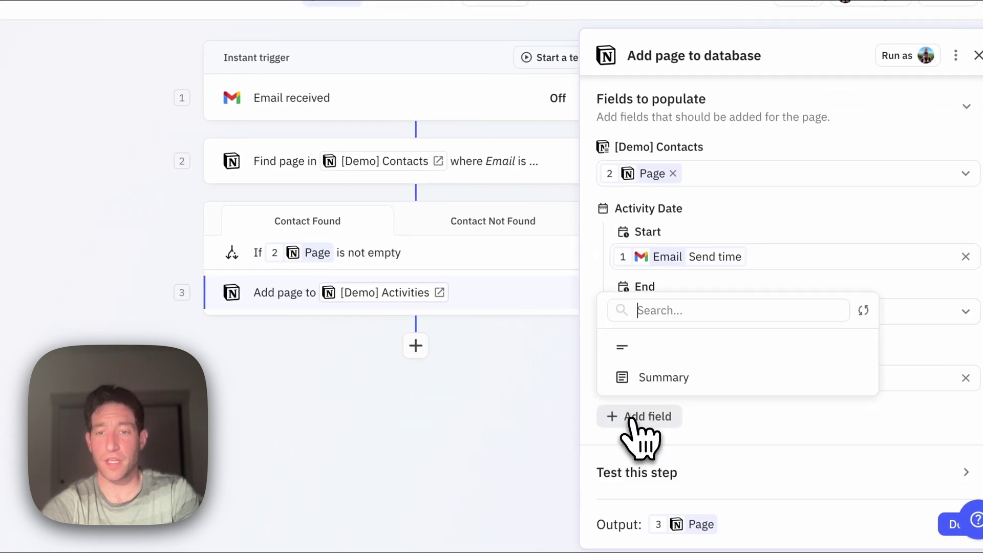
left_click(650, 379)
scroll(648, 413, "down", 1)
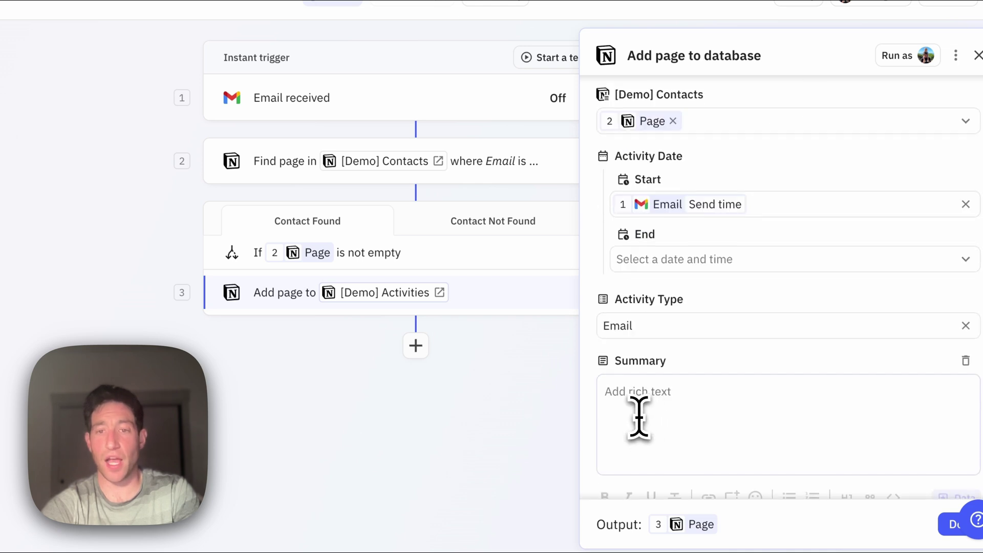
left_click(636, 414)
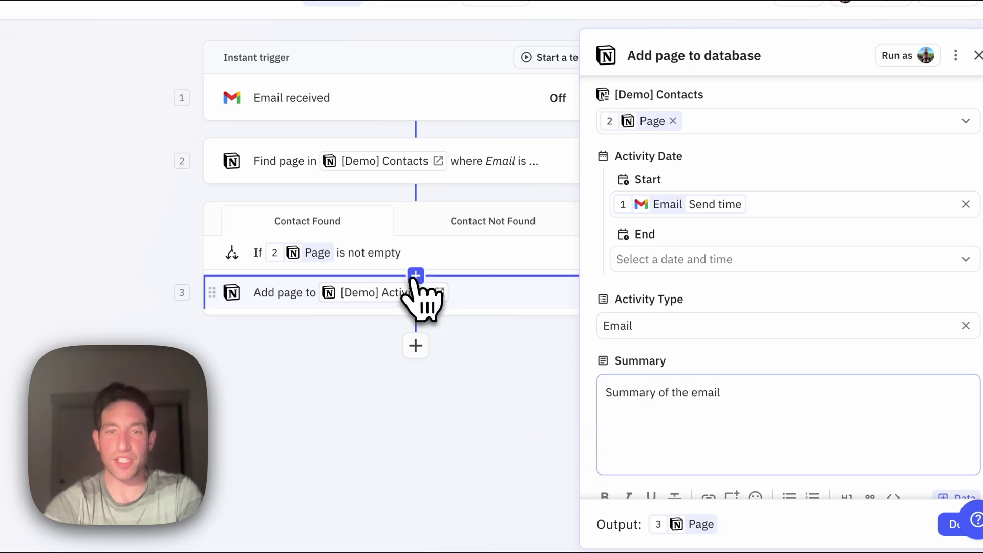
Above the Activities step, add an AI Summarize step with Source Email and Length 'A few sentences'.
left_click(416, 276)
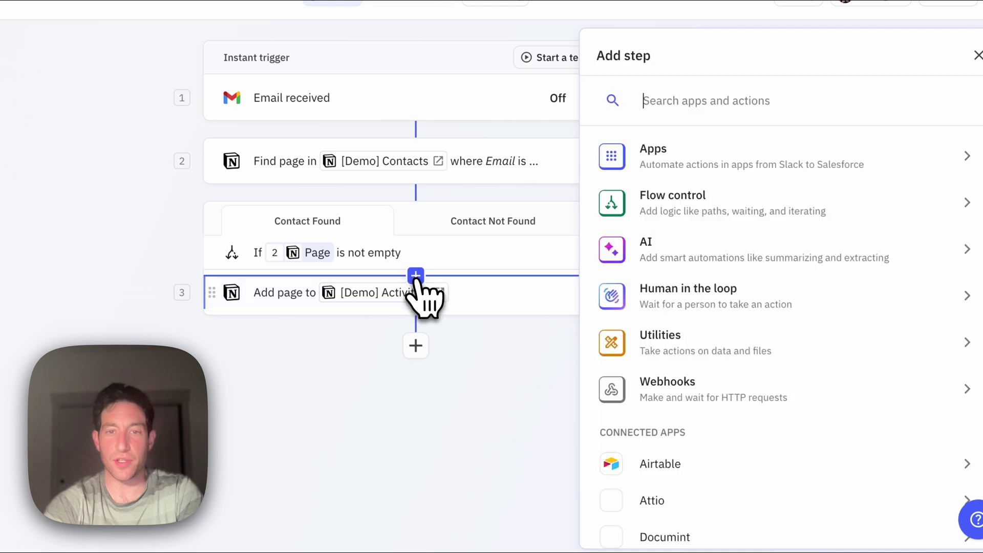
left_click(656, 250)
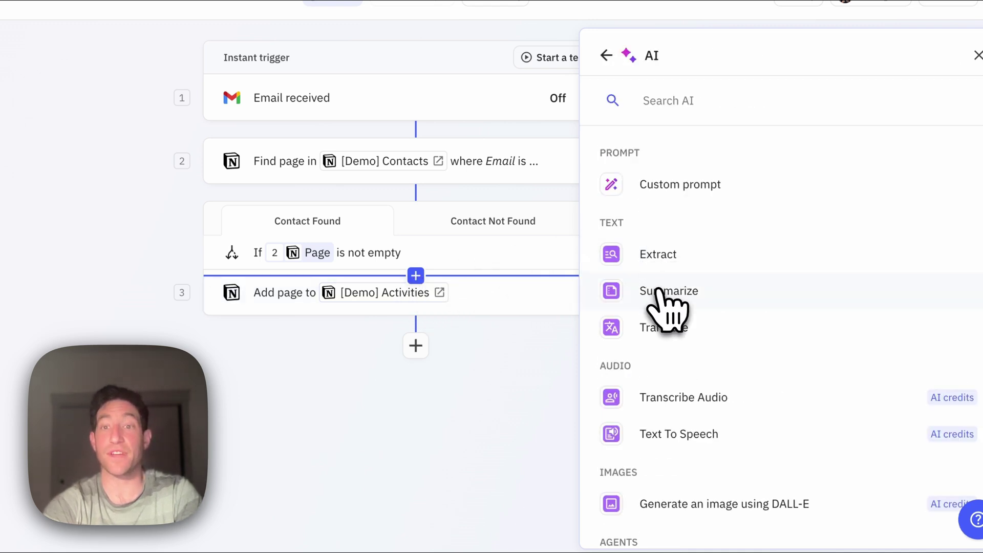
left_click(659, 290)
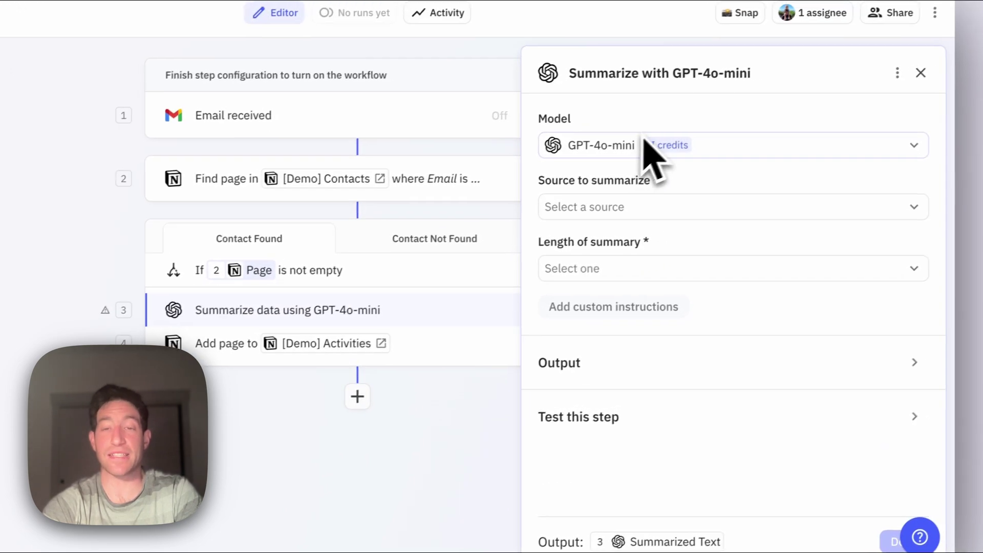
left_click(603, 210)
left_click(585, 347)
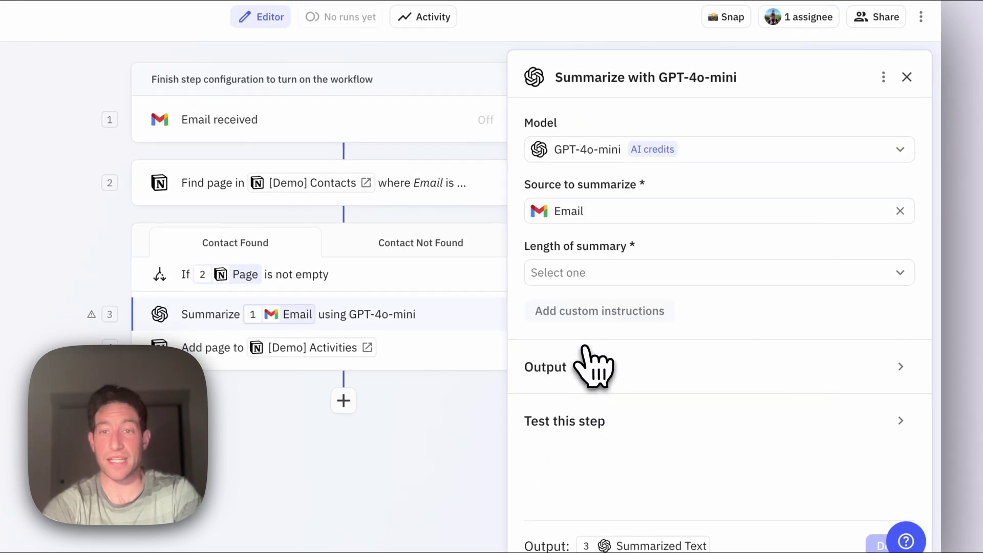
left_click(582, 272)
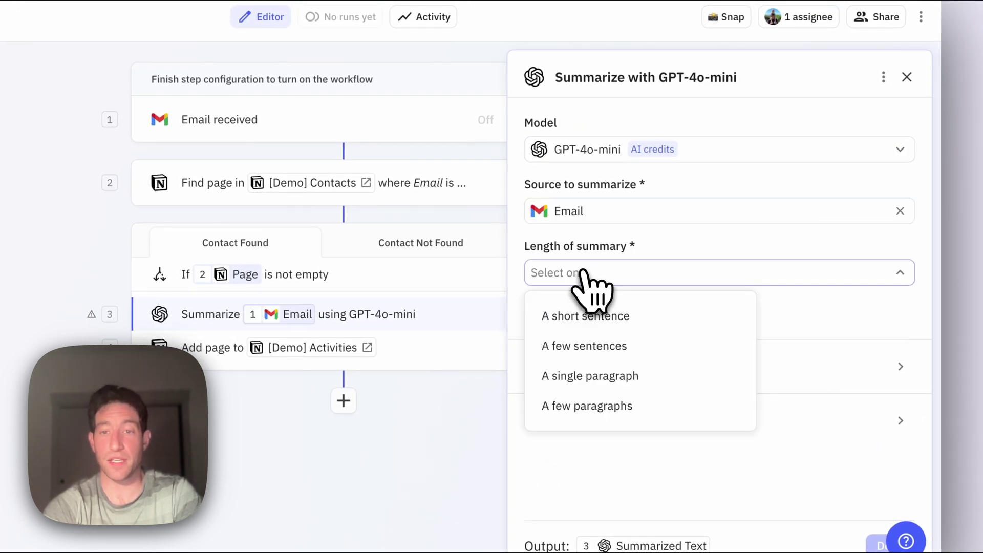
left_click(582, 347)
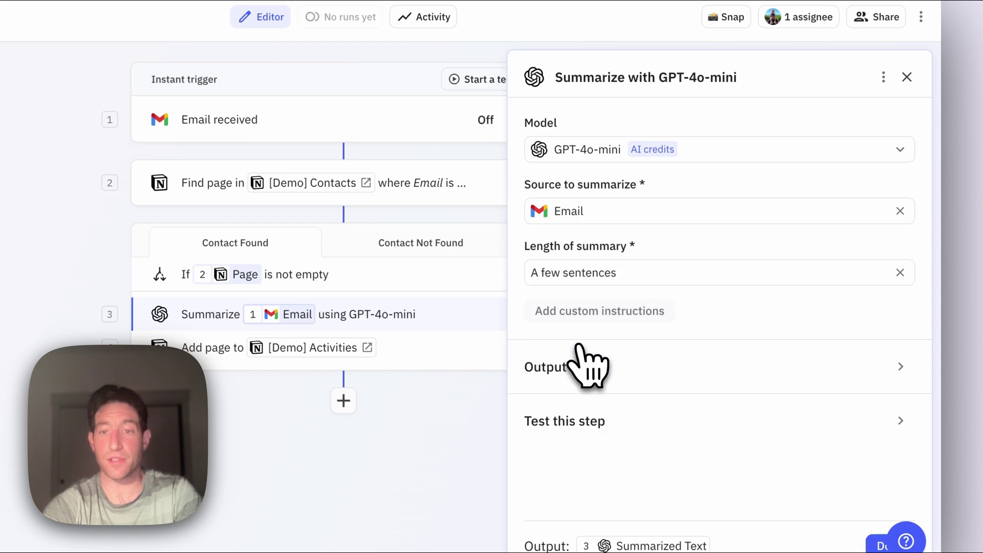
Replace step 4's Summary placeholder with step 3's Summarized Text › Raw Model Response.
left_click(881, 546)
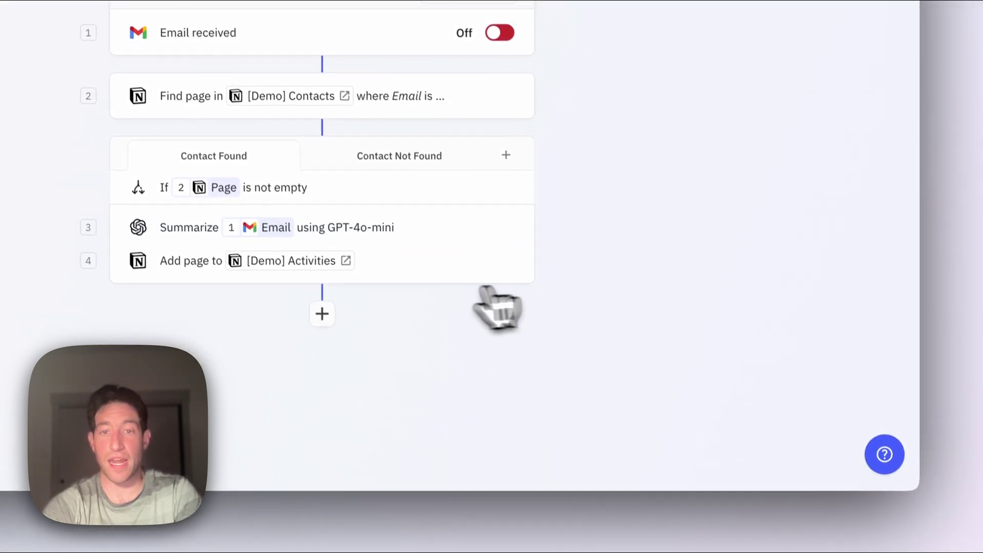
left_click(395, 273)
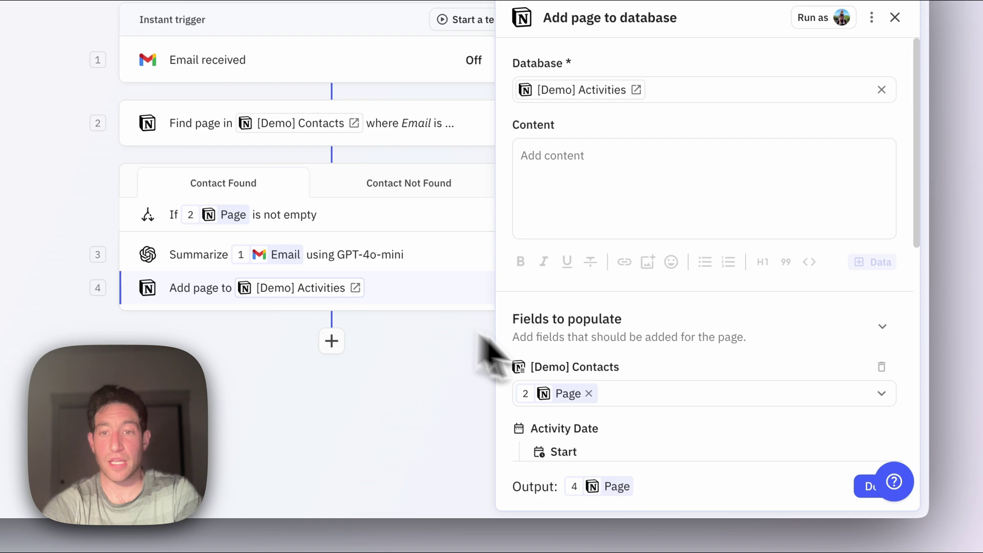
scroll(583, 347, "down", 5)
scroll(601, 394, "down", 3)
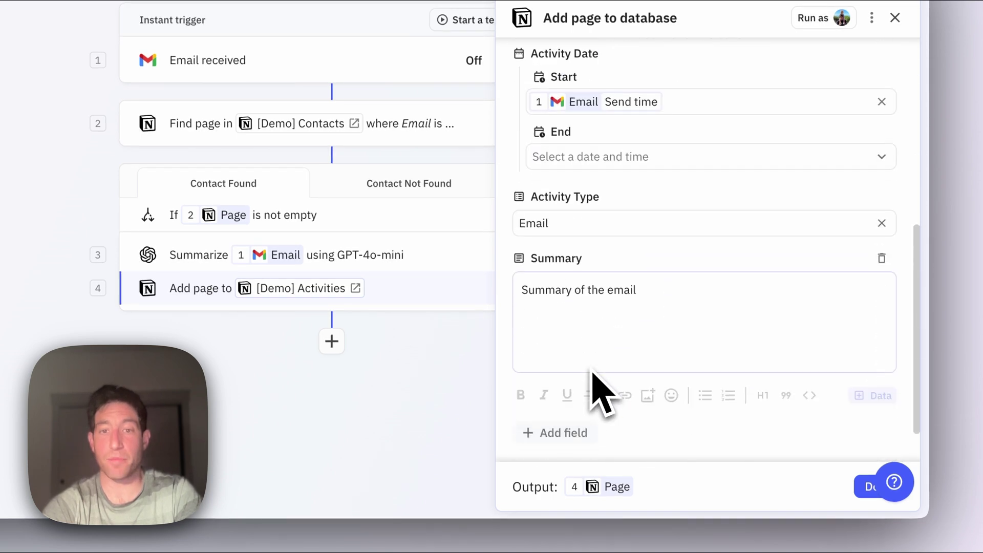
left_click_drag(631, 271, 500, 274)
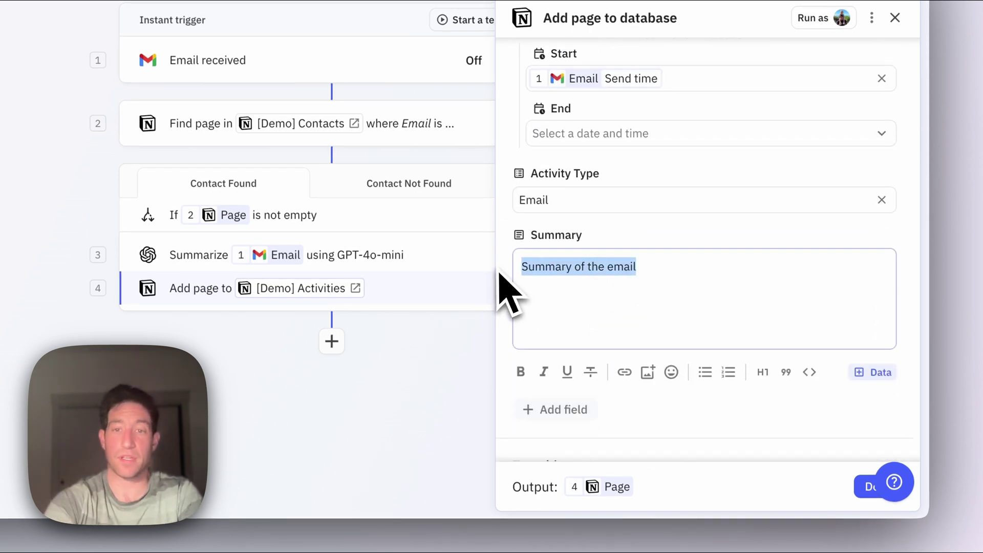
left_click(869, 372)
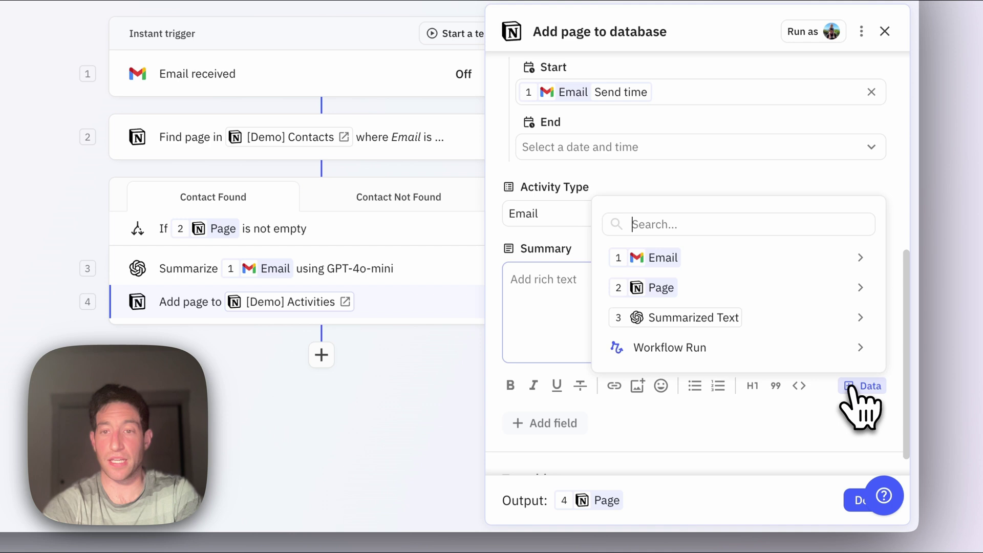
mouse_move(740, 317)
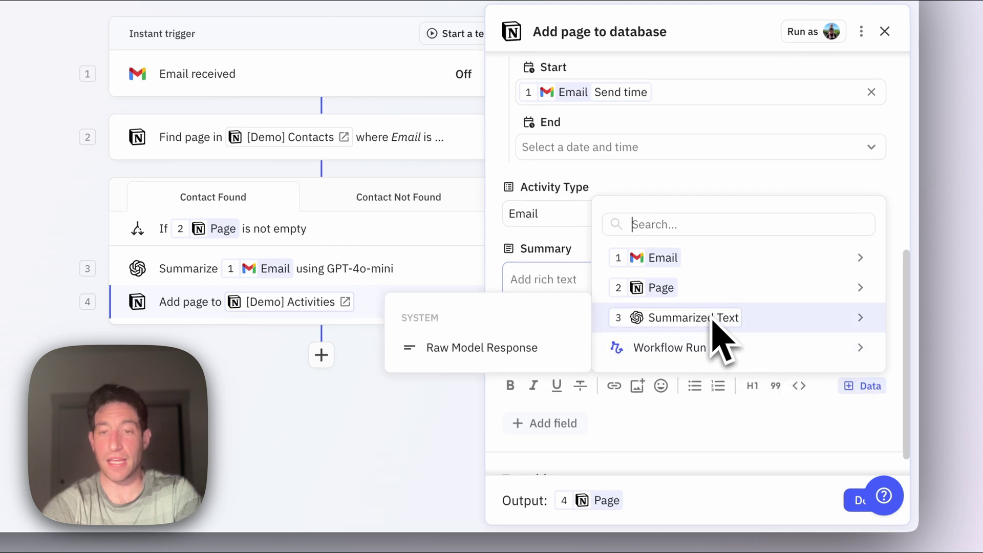
left_click(584, 349)
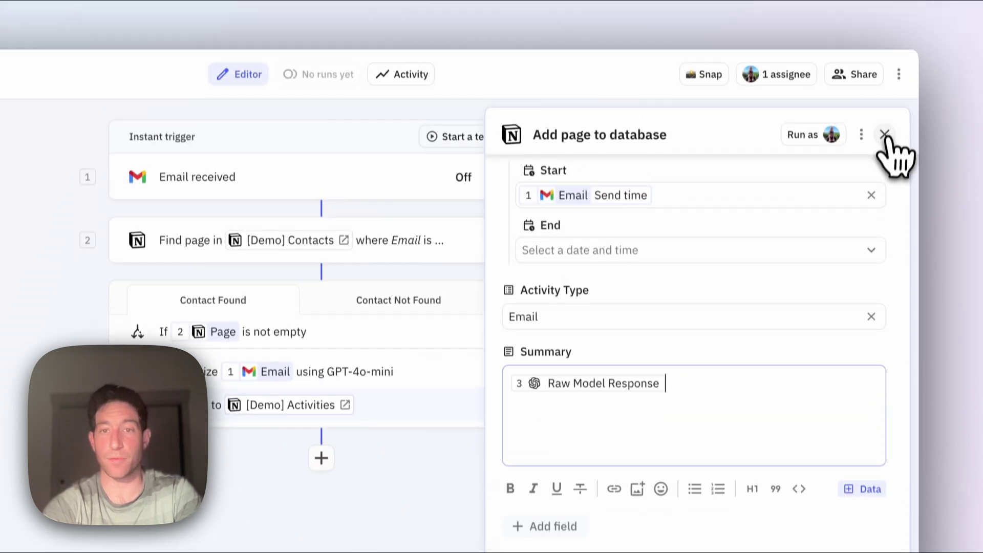
left_click(885, 135)
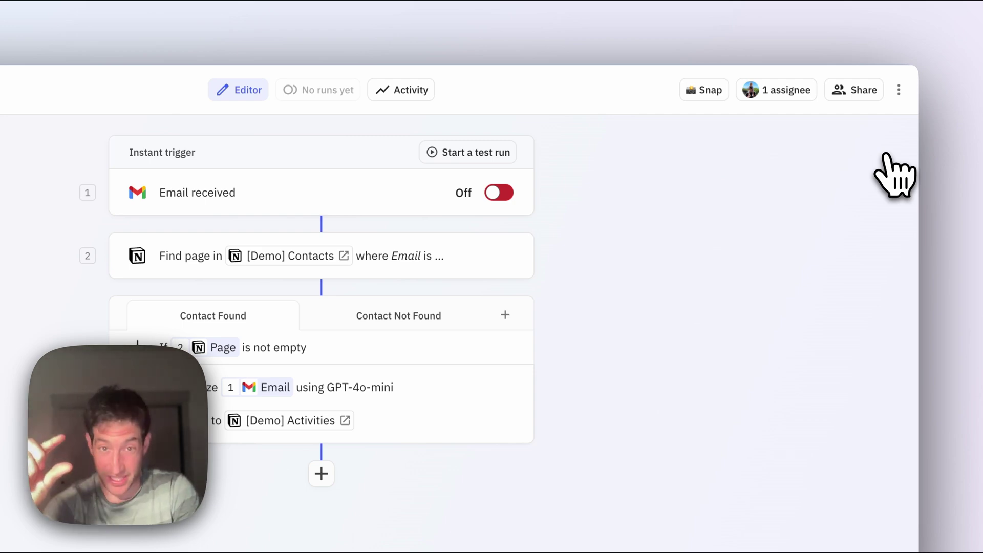
left_click(375, 256)
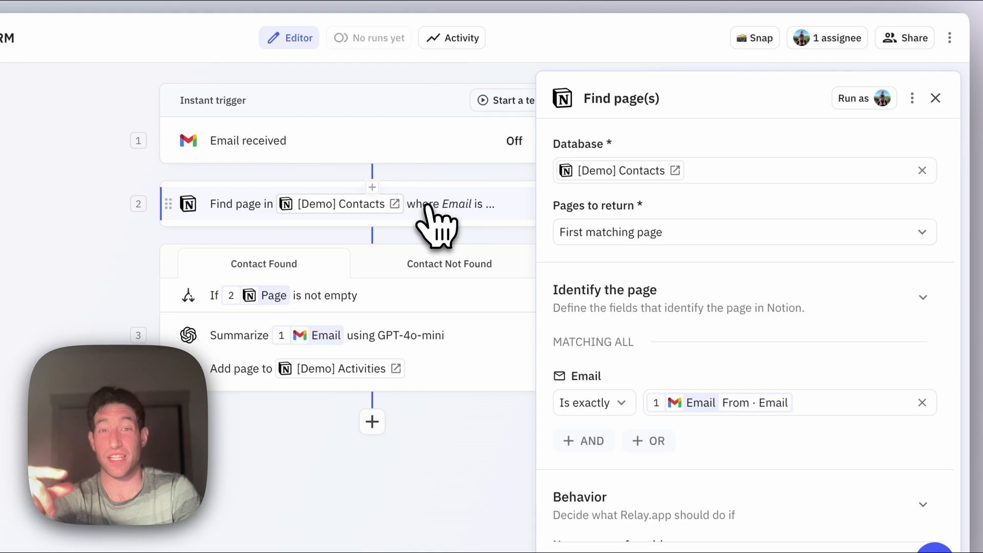
left_click(426, 353)
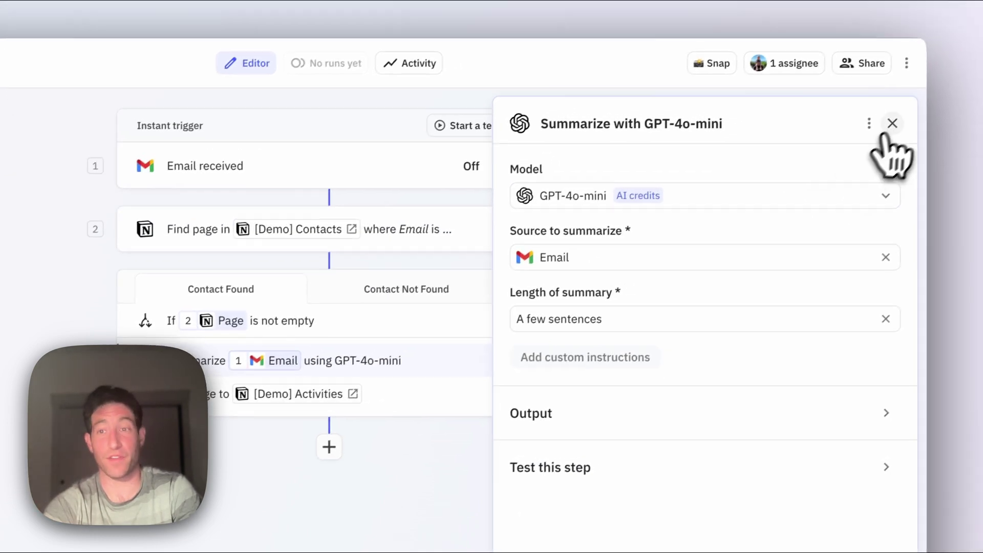
left_click(935, 98)
left_click(371, 367)
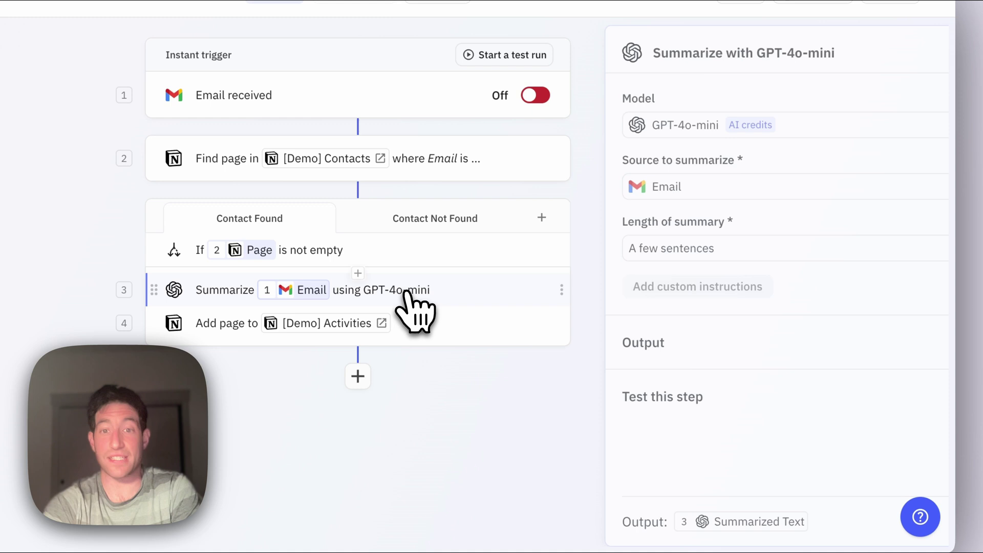
left_click(419, 323)
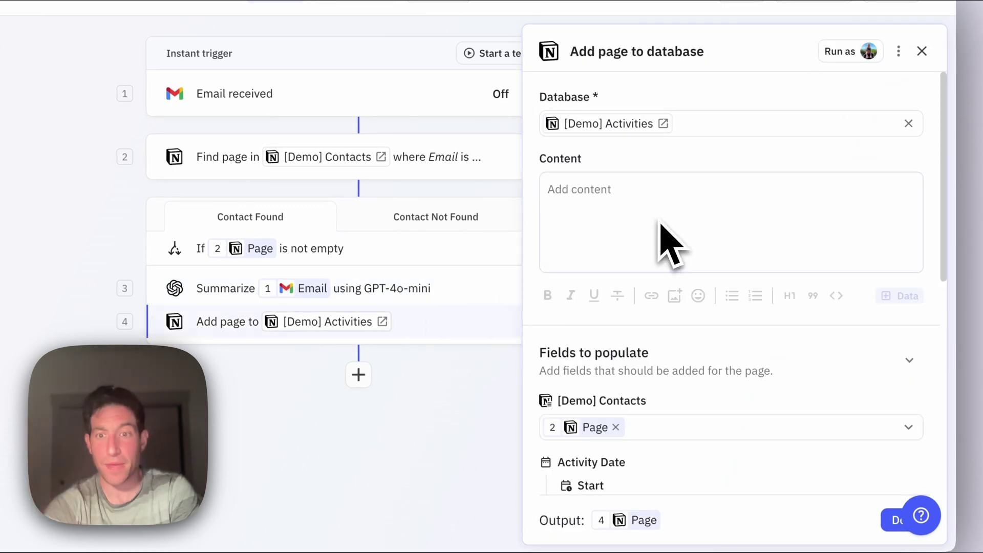
scroll(661, 231, "down", 5)
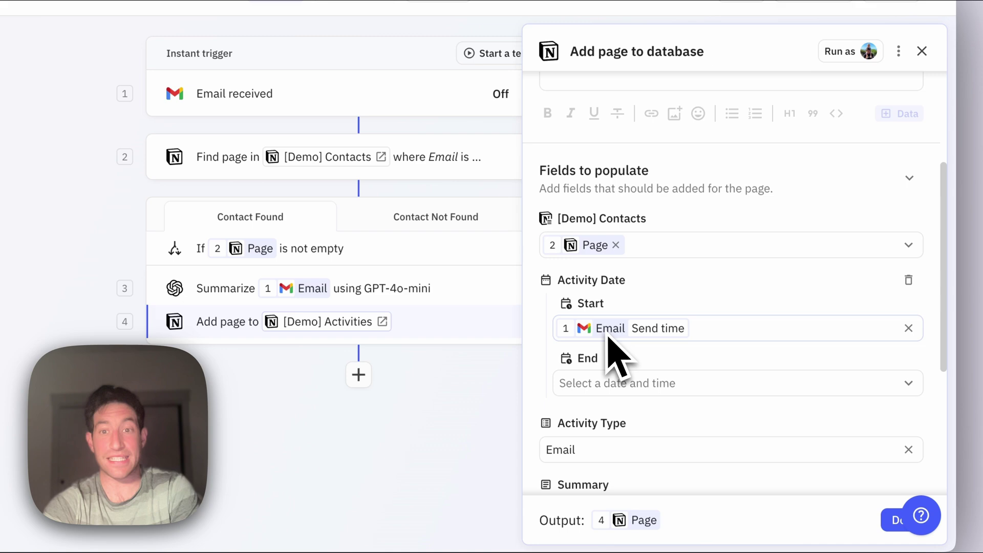
scroll(762, 256, "down", 2)
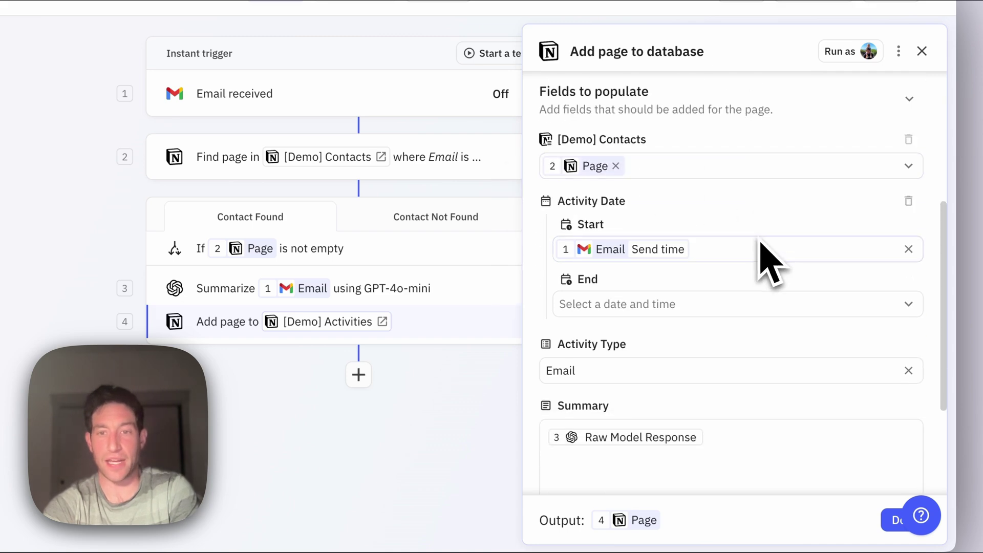
scroll(642, 392, "down", 1)
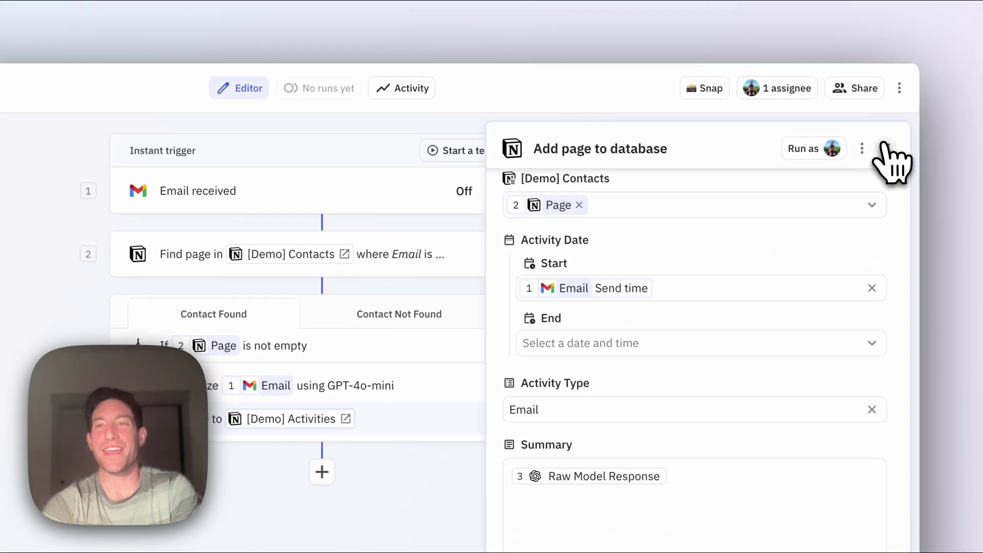
left_click(922, 51)
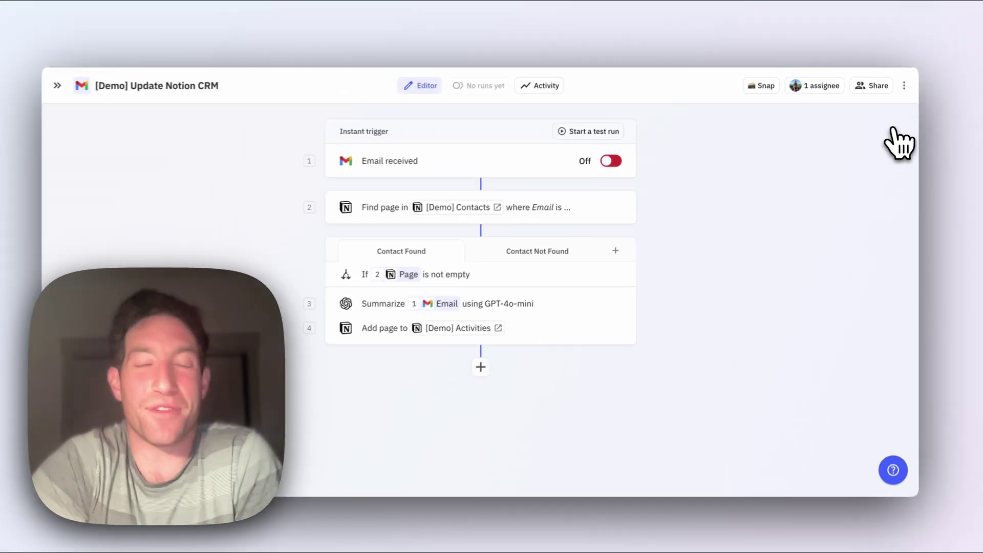